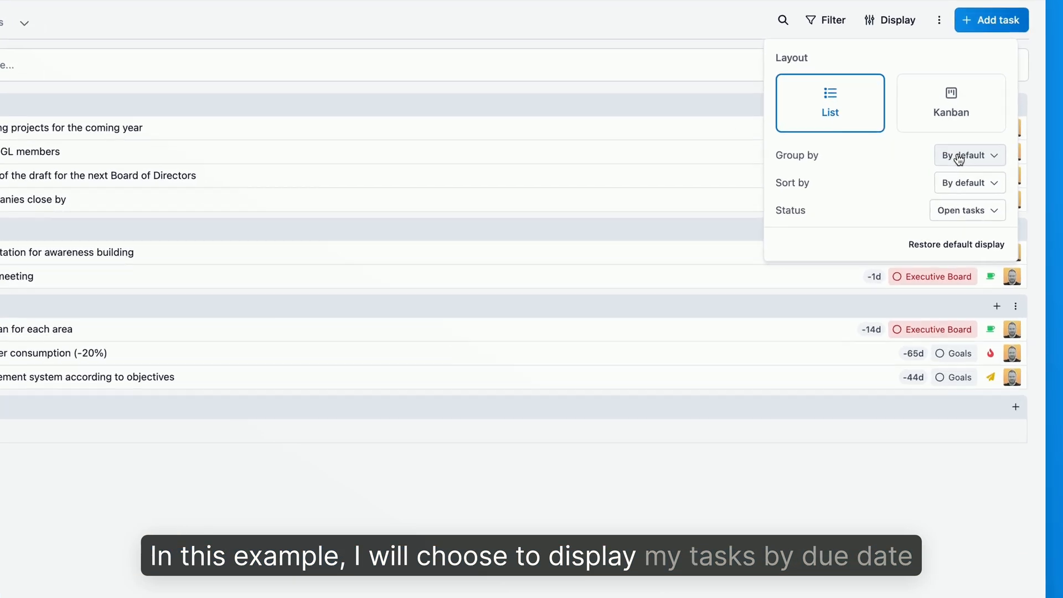
# Group the personal tasks by due date and view the details of the task "Planning individual ongoing projects for the coming year".
pyautogui.click(950, 185)
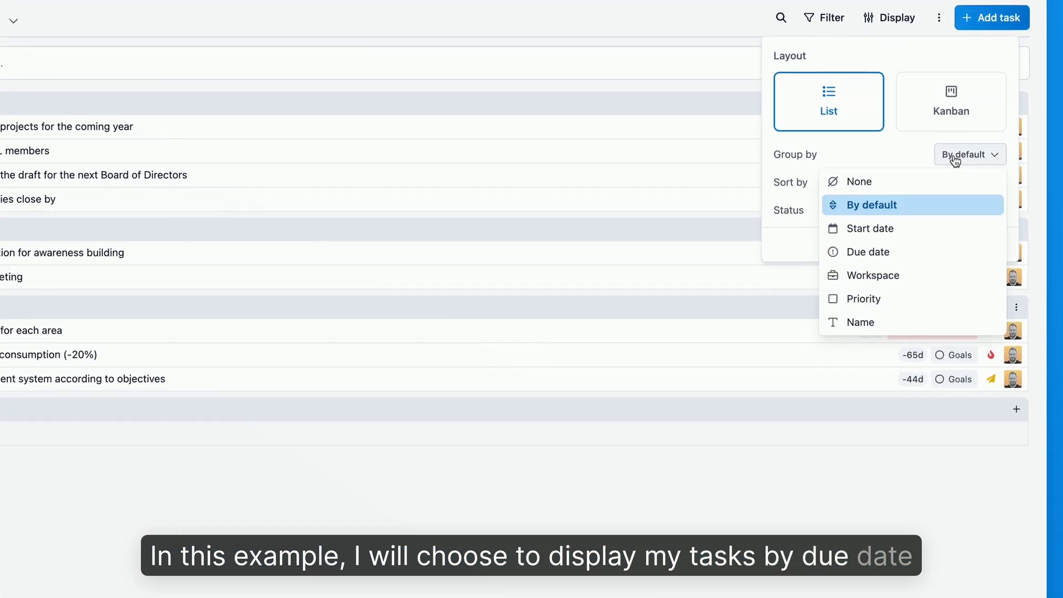
pyautogui.click(896, 252)
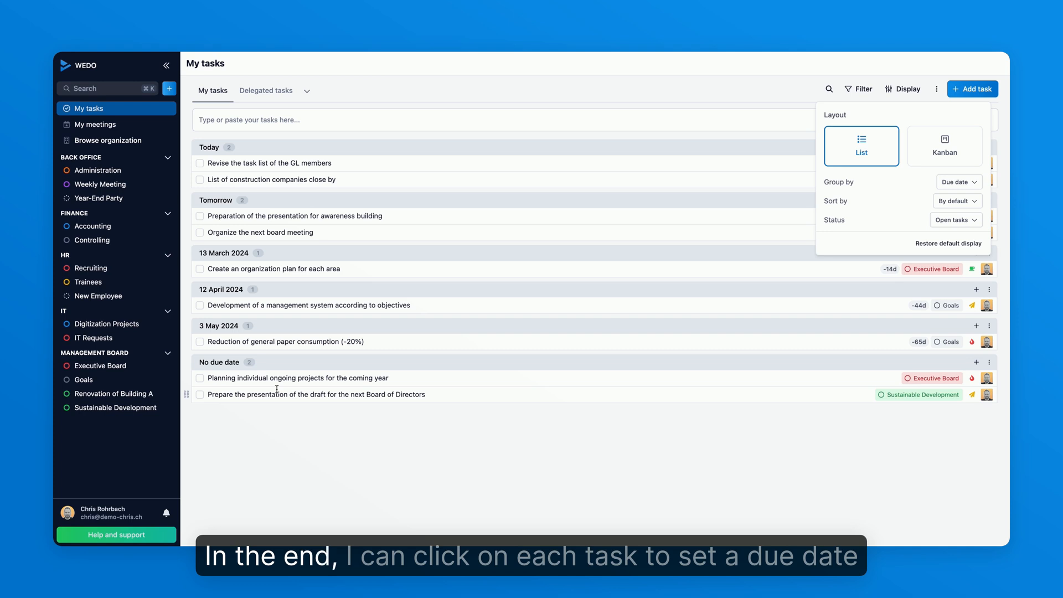
pyautogui.click(328, 380)
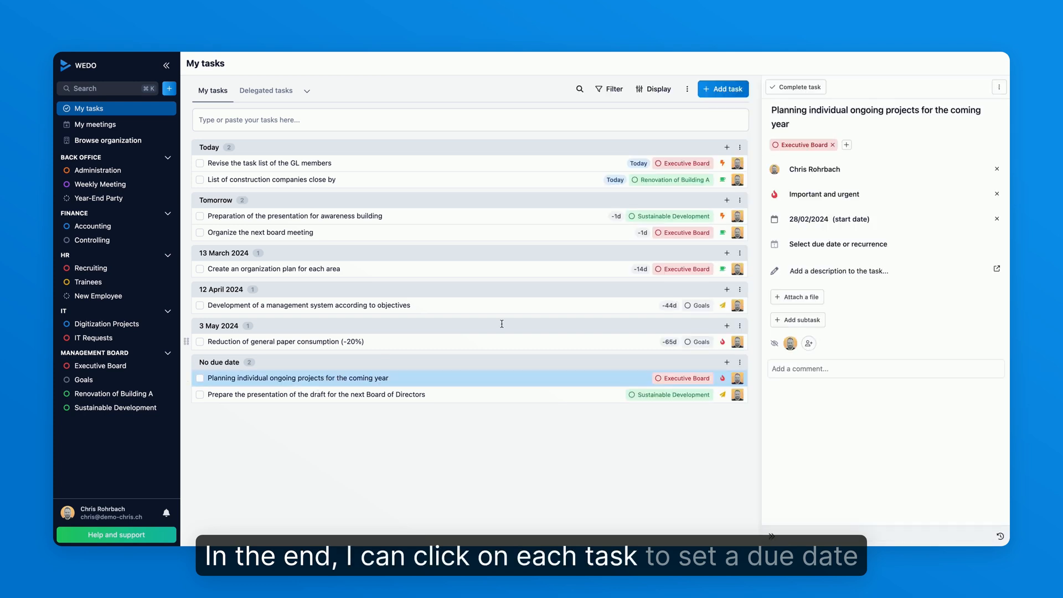
pyautogui.click(771, 536)
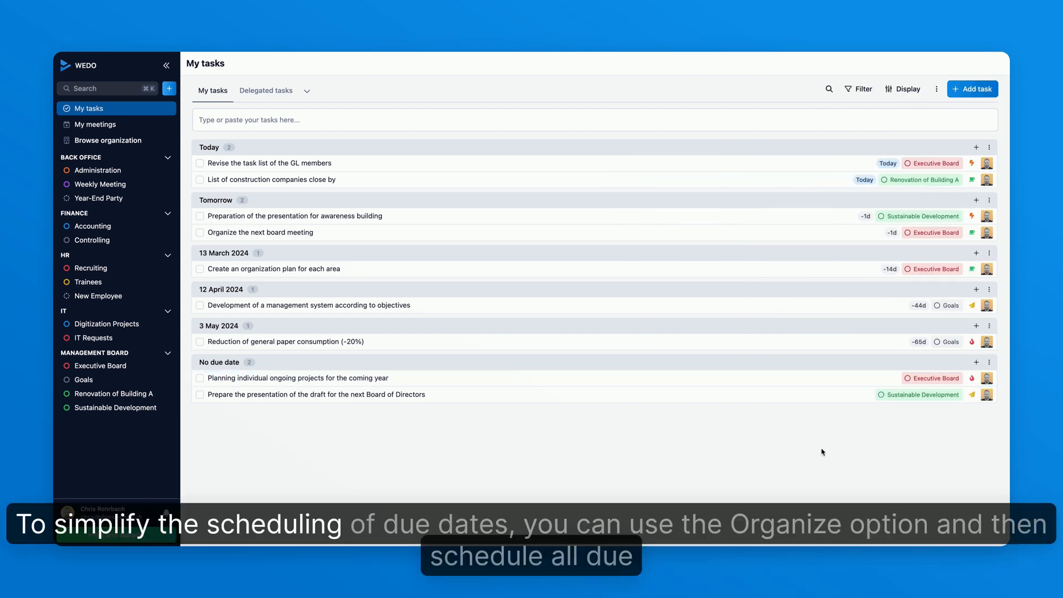
# Organize the tasks without a due date, scheduling the individual ongoing projects task in a month and the Board of Directors draft presentation task tomorrow.
pyautogui.click(989, 362)
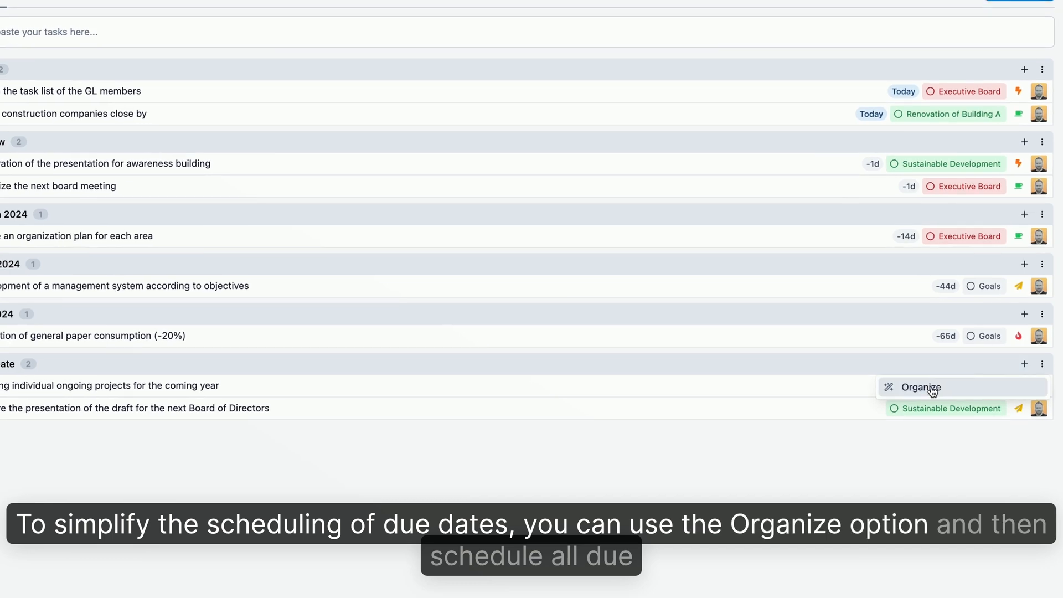
pyautogui.click(932, 388)
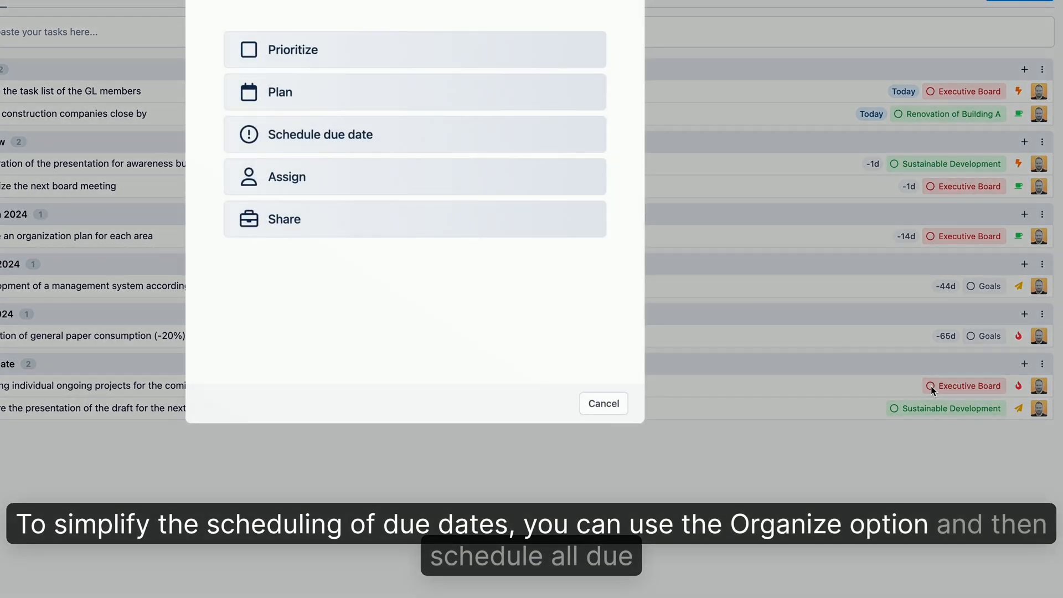
pyautogui.click(378, 139)
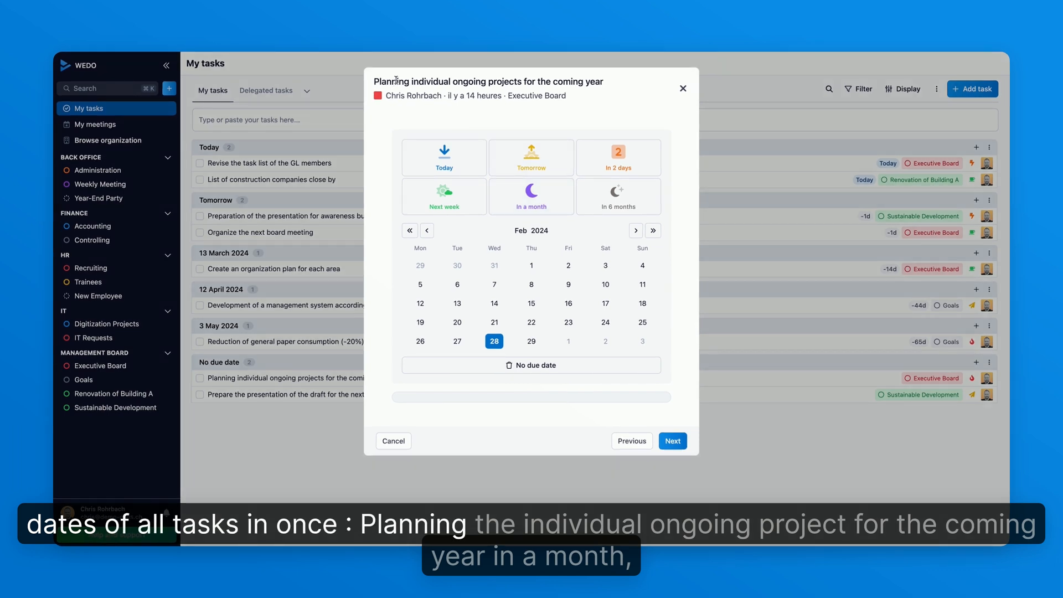
pyautogui.moveTo(396, 82); pyautogui.dragTo(536, 83)
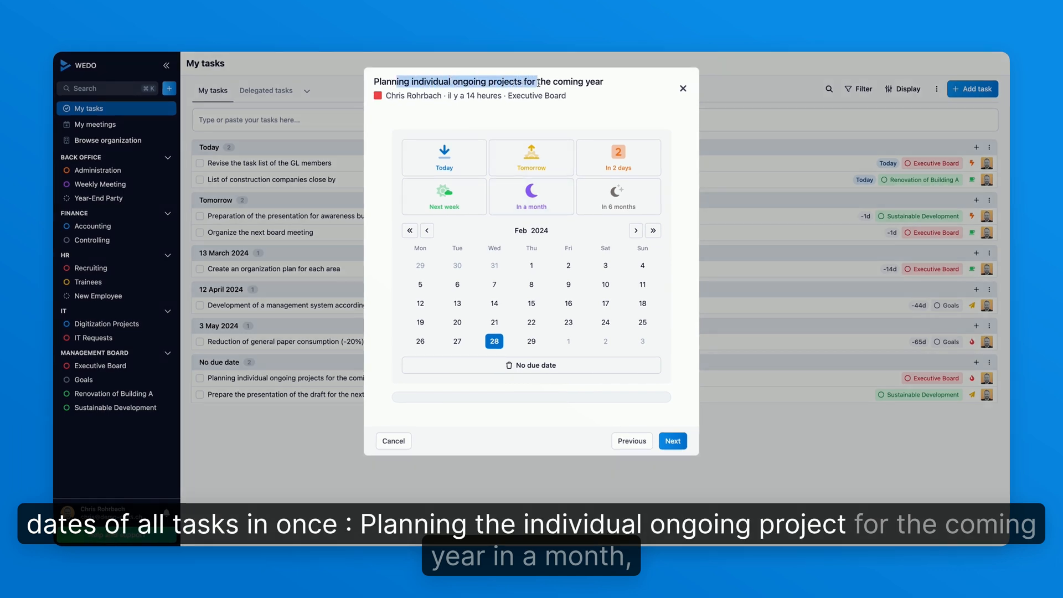
pyautogui.click(537, 207)
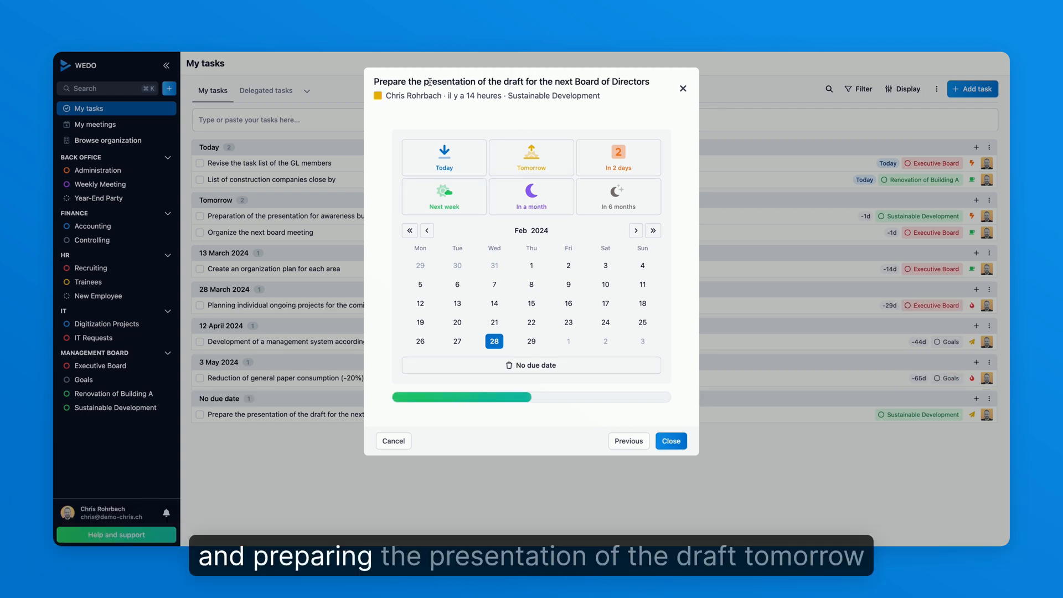
pyautogui.click(528, 162)
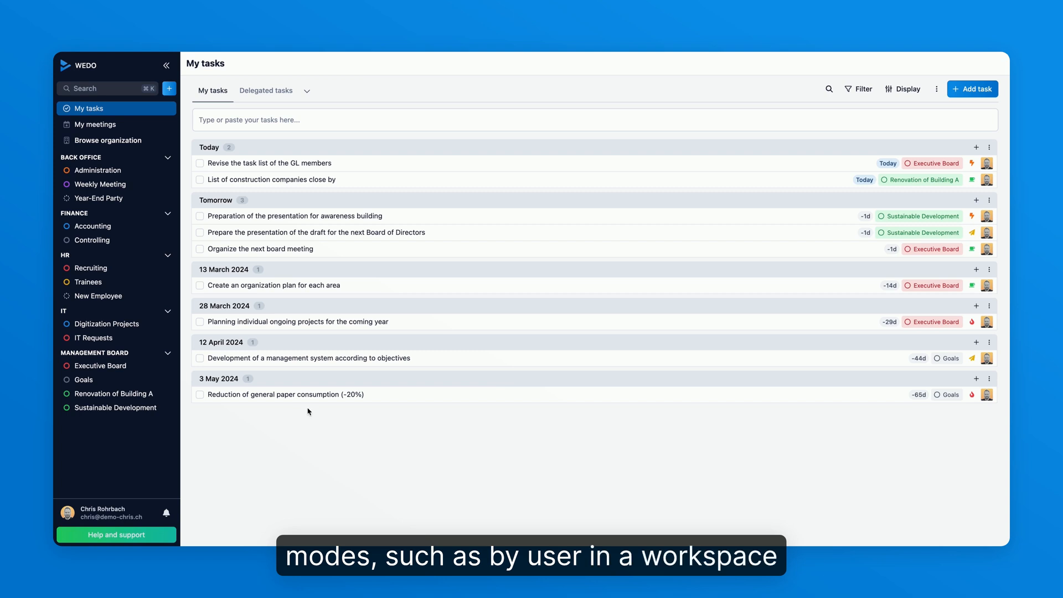
# Group the tasks of the Administration workspace by user.
pyautogui.click(99, 170)
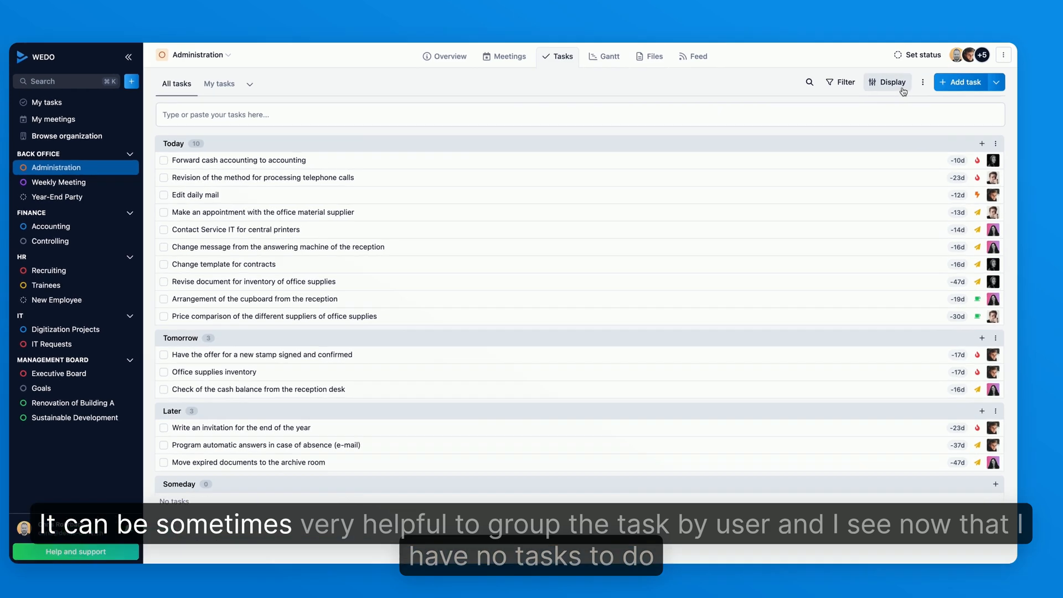
pyautogui.click(885, 90)
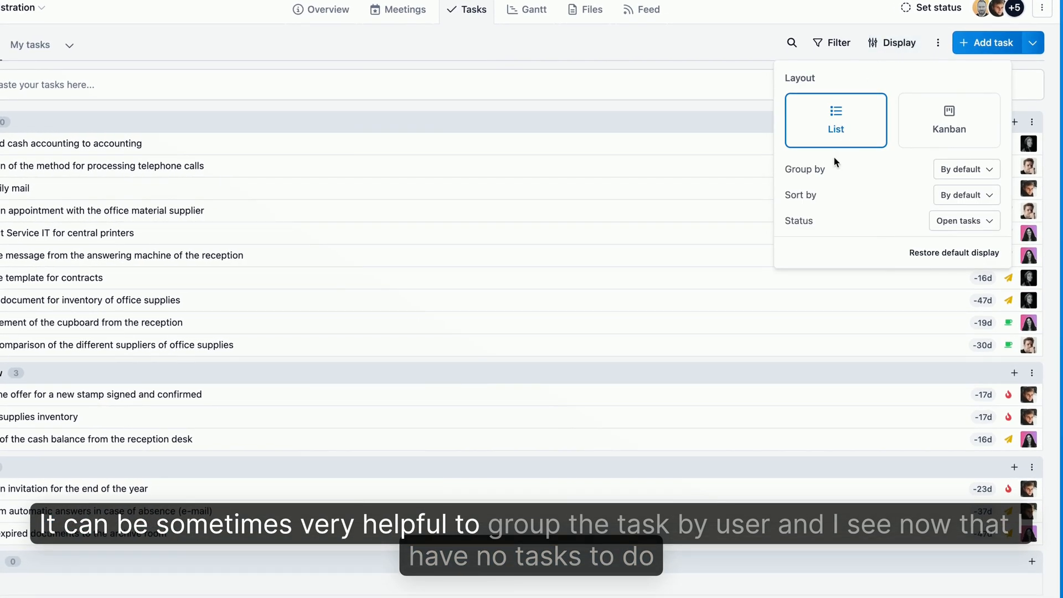
pyautogui.click(947, 171)
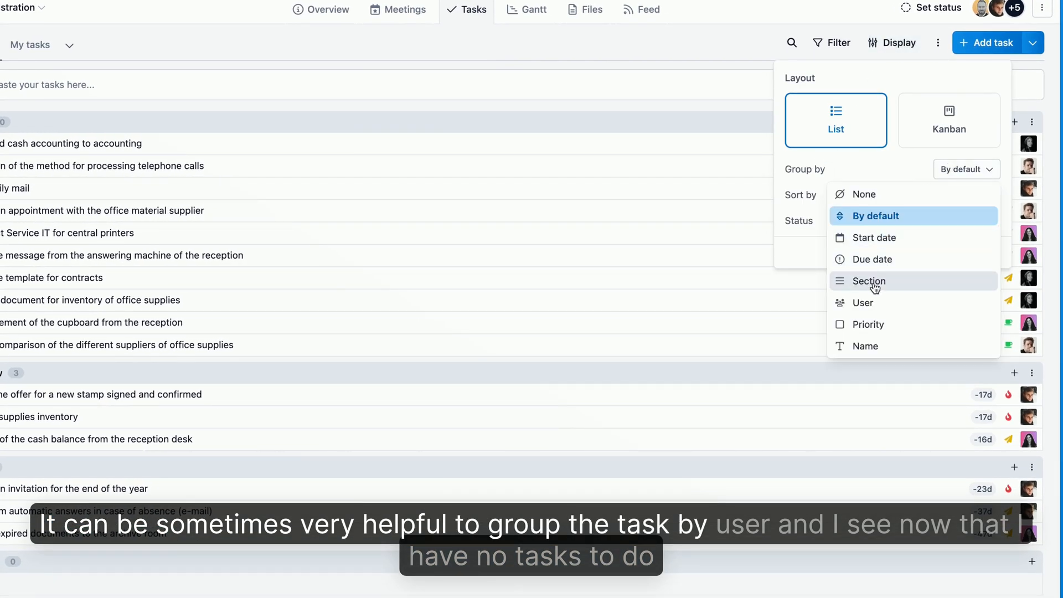
pyautogui.click(873, 302)
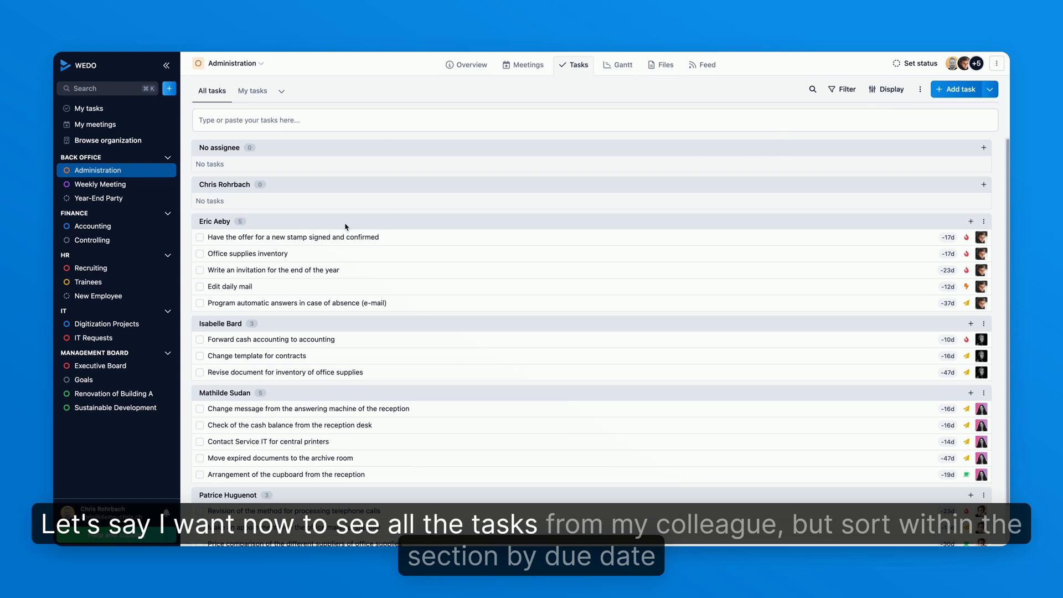
# Sort the Administration tasks by due date within each user's group.
pyautogui.click(886, 89)
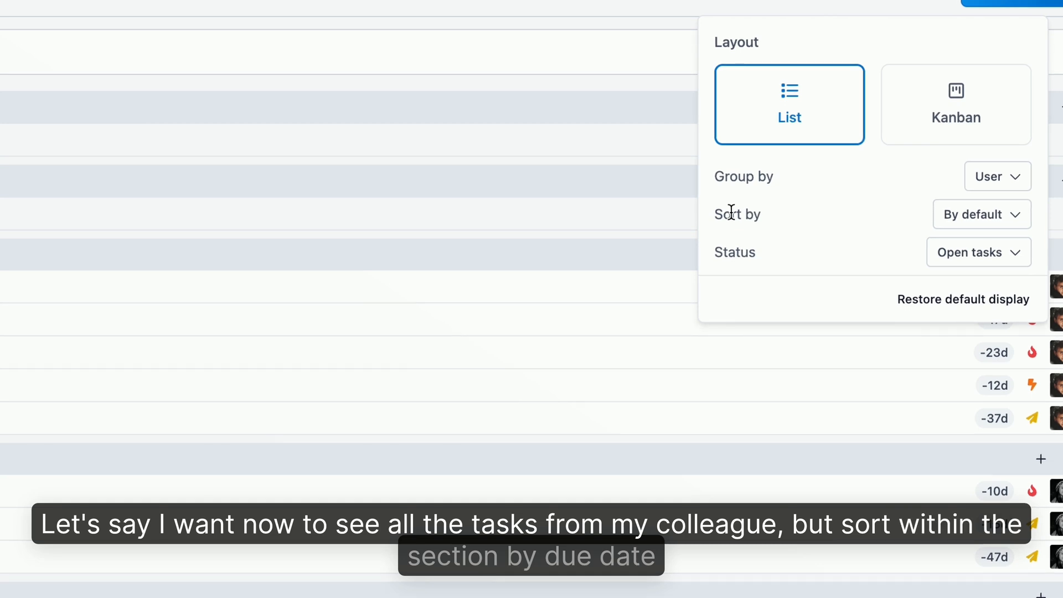
pyautogui.click(955, 217)
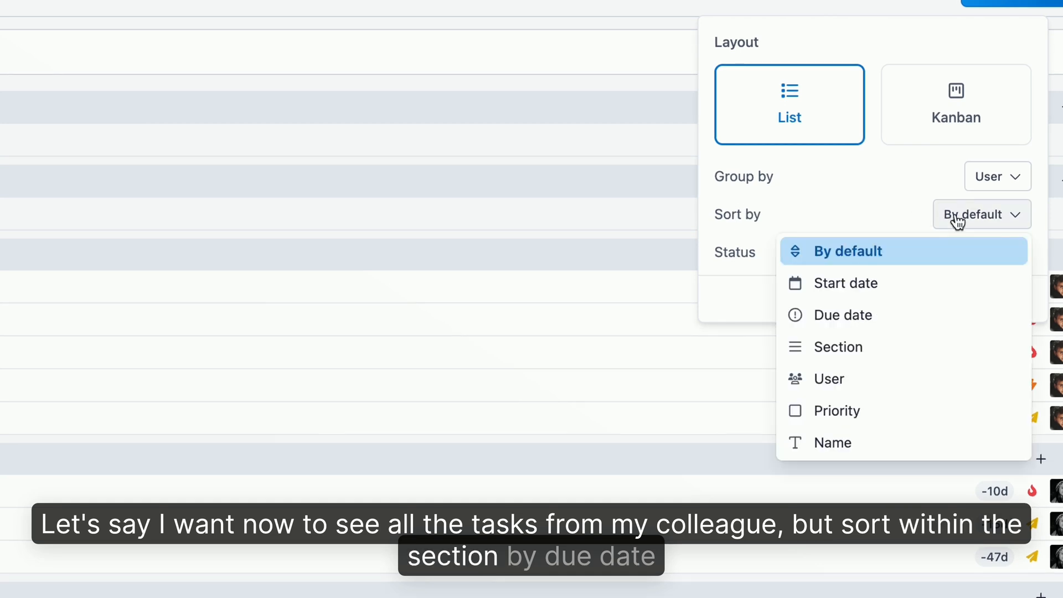
pyautogui.click(864, 315)
pyautogui.press('Escape')
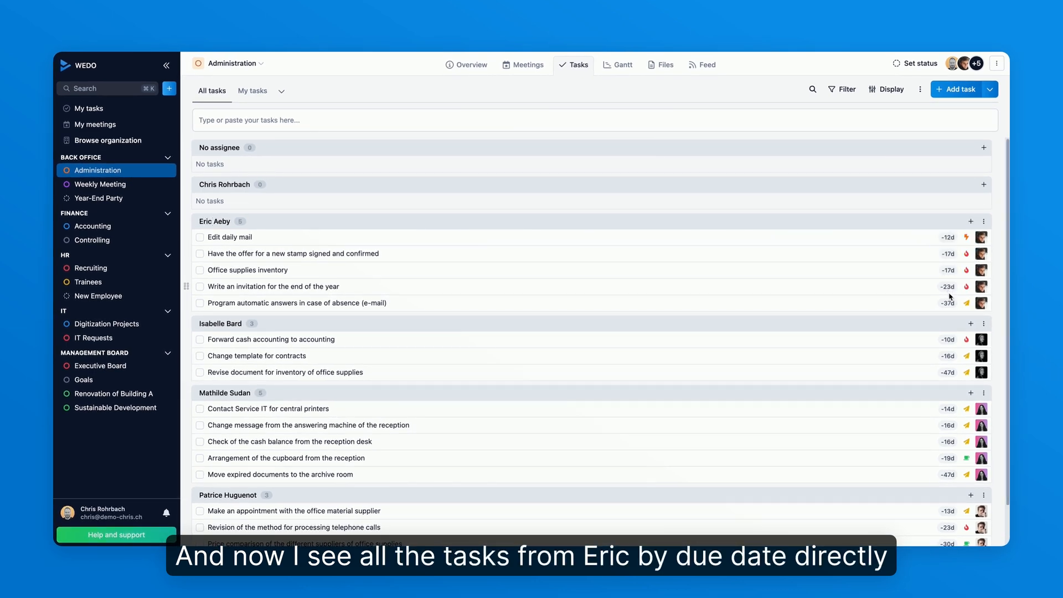
pyautogui.moveTo(950, 304)
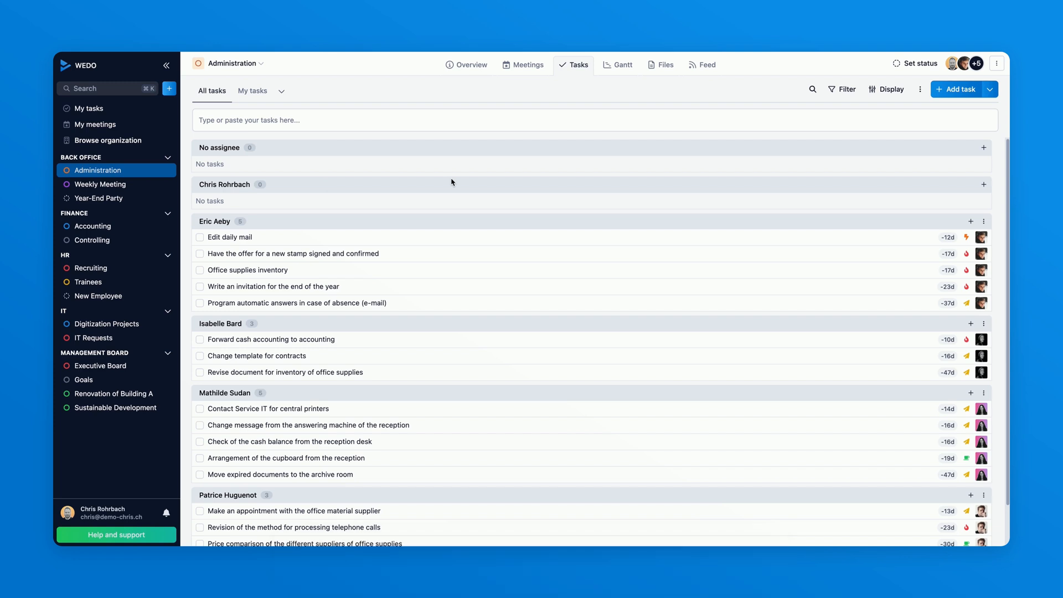
# Group the tasks of the Sustainable Development workspace by the custom field Project phase.
pyautogui.click(100, 408)
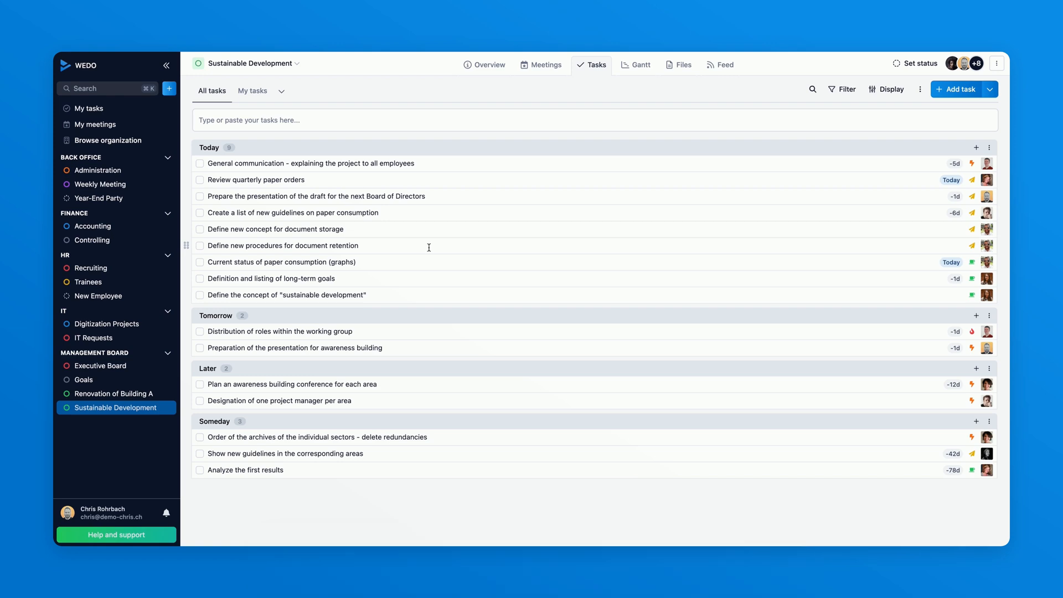
pyautogui.click(901, 89)
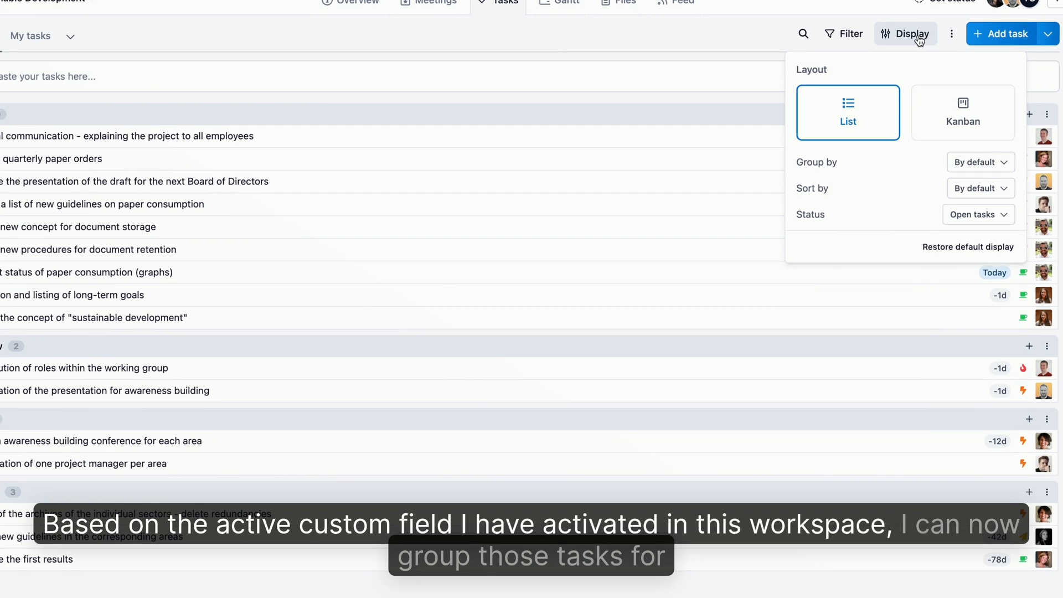
pyautogui.click(977, 164)
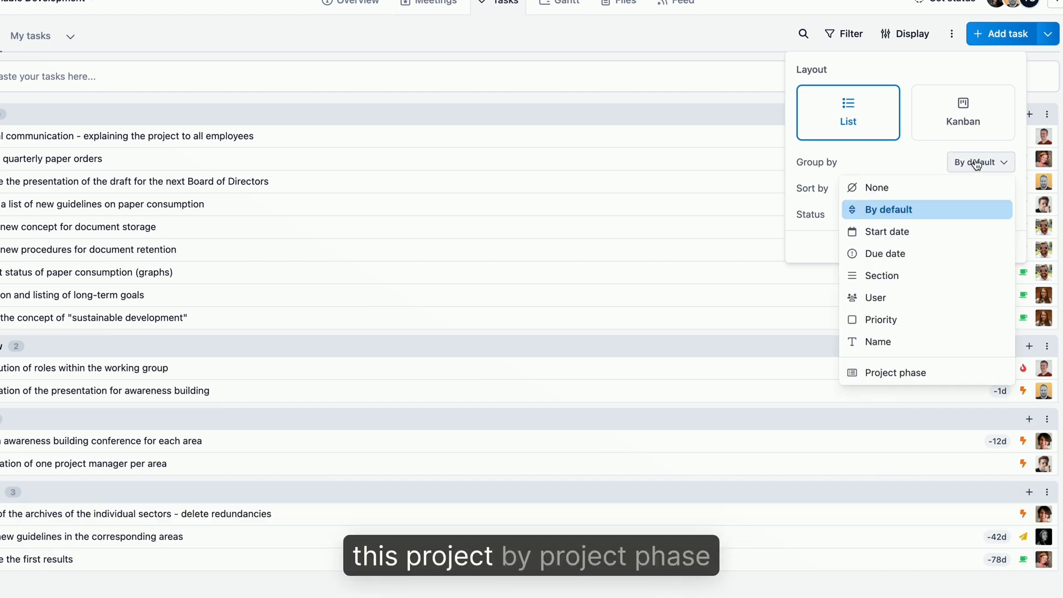
pyautogui.click(892, 373)
pyautogui.click(324, 87)
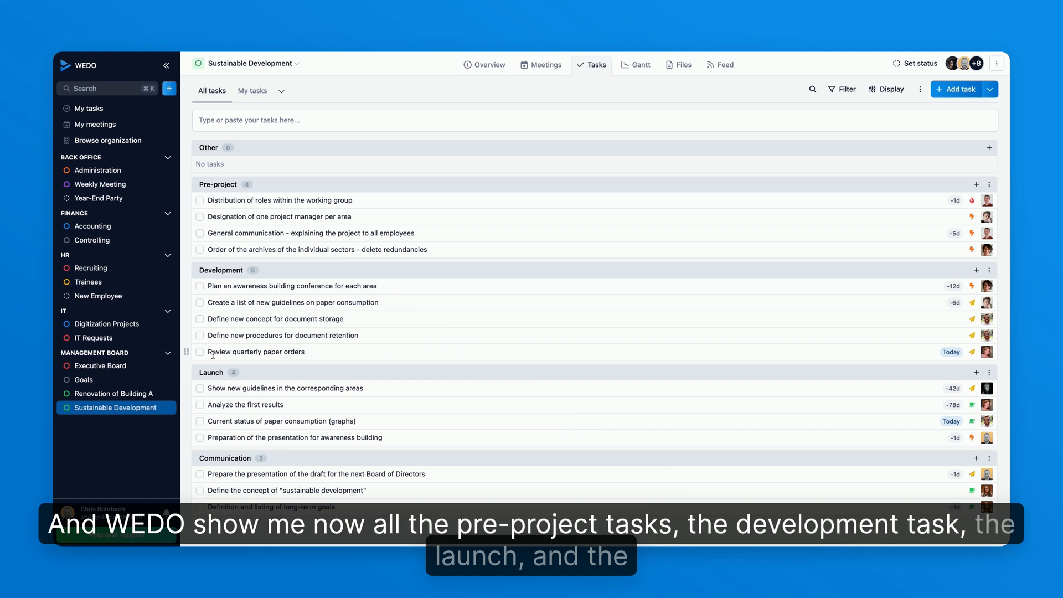
# View the project phase options of the task "Review quarterly paper orders" and the custom fields in the Sustainable Development workspace settings.
pyautogui.click(254, 352)
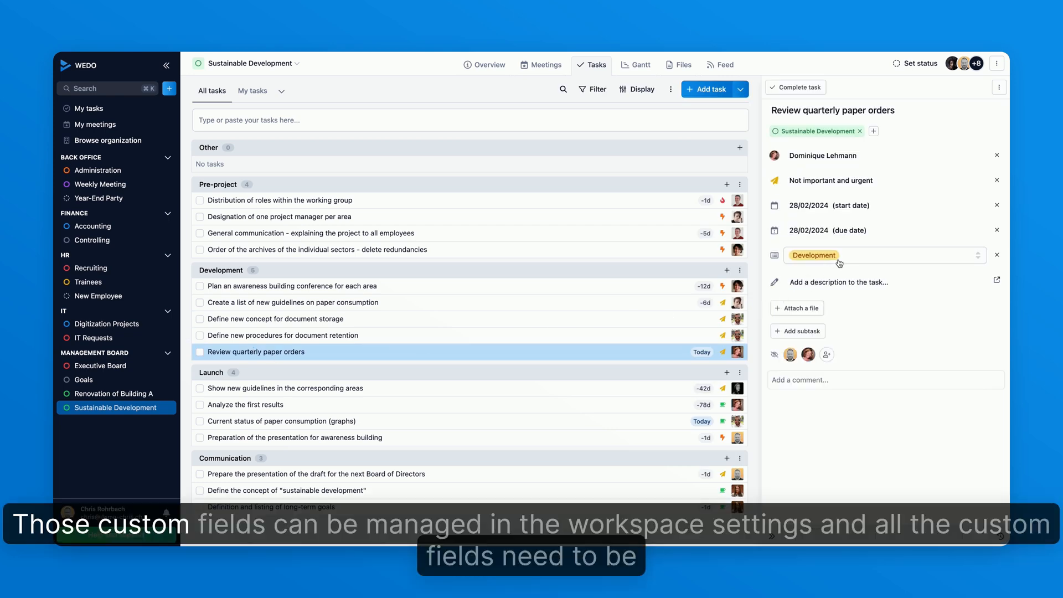
pyautogui.click(839, 262)
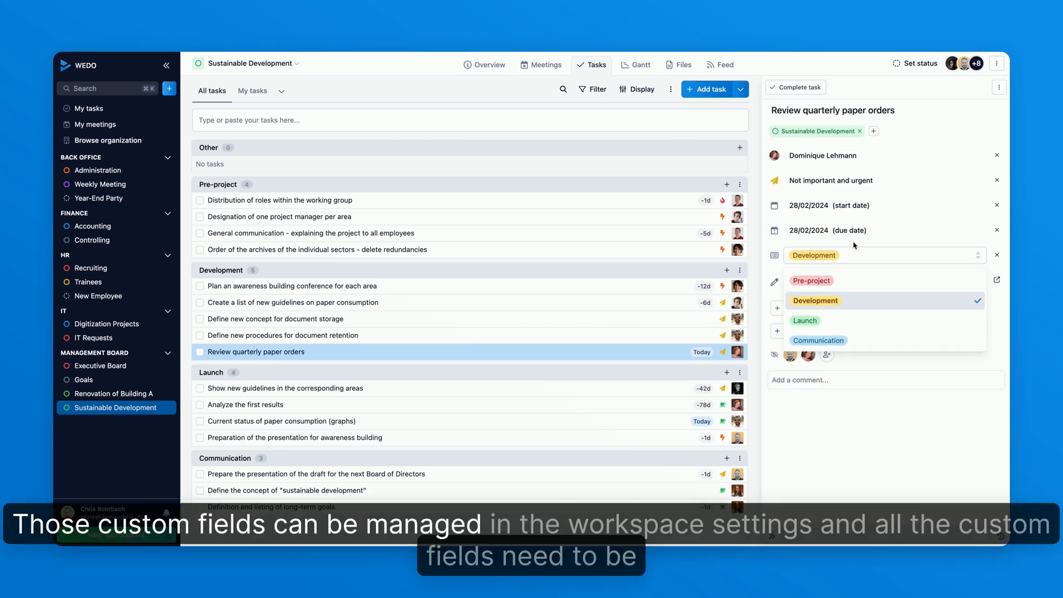
pyautogui.click(997, 63)
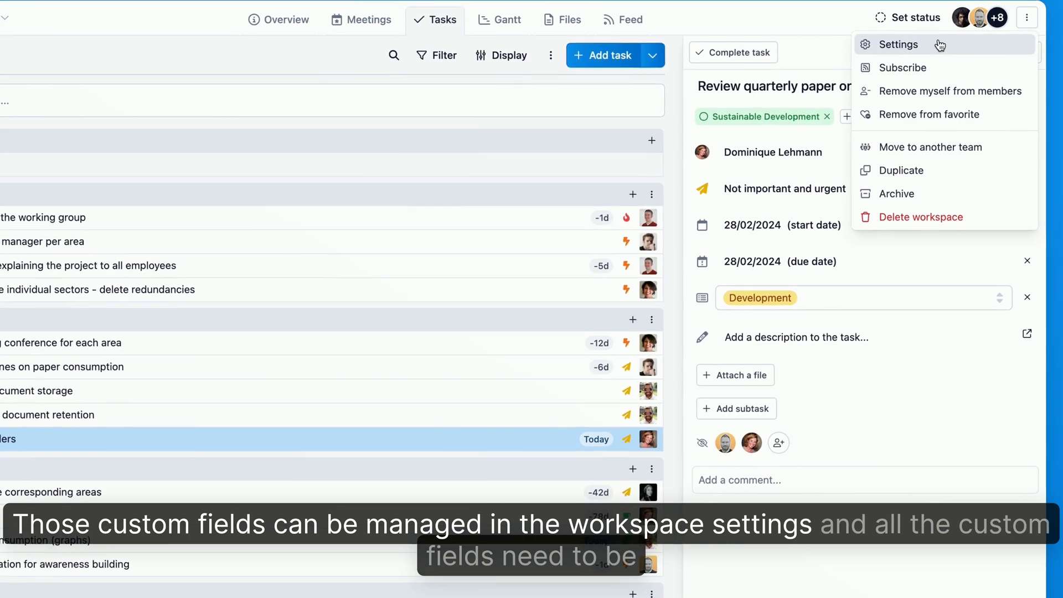
pyautogui.click(919, 80)
pyautogui.click(92, 253)
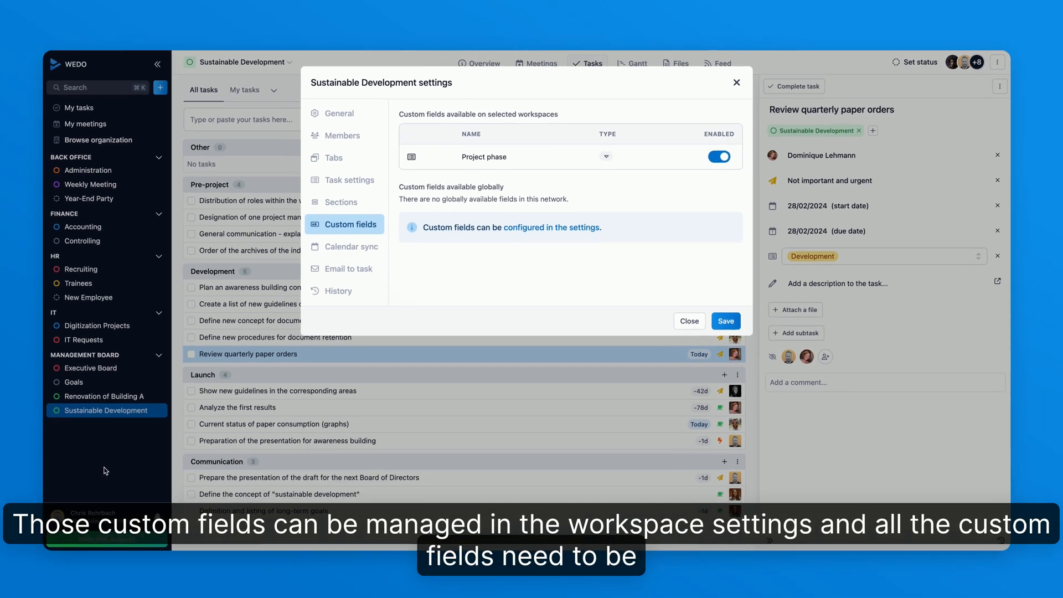
# Close the workspace settings and view the custom fields in the organization settings.
pyautogui.press('Escape')
pyautogui.click(88, 513)
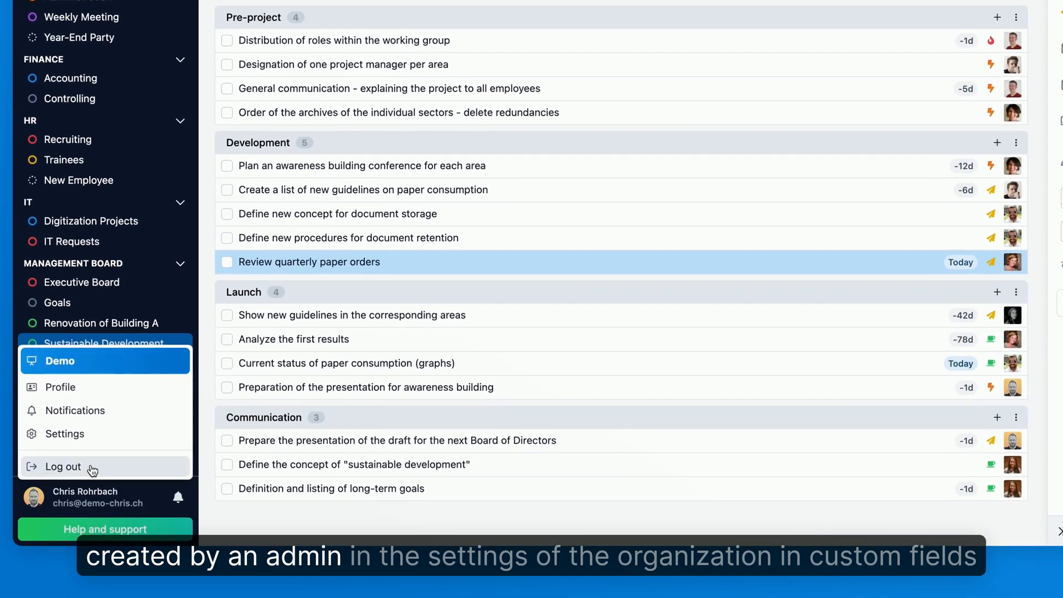
pyautogui.click(68, 437)
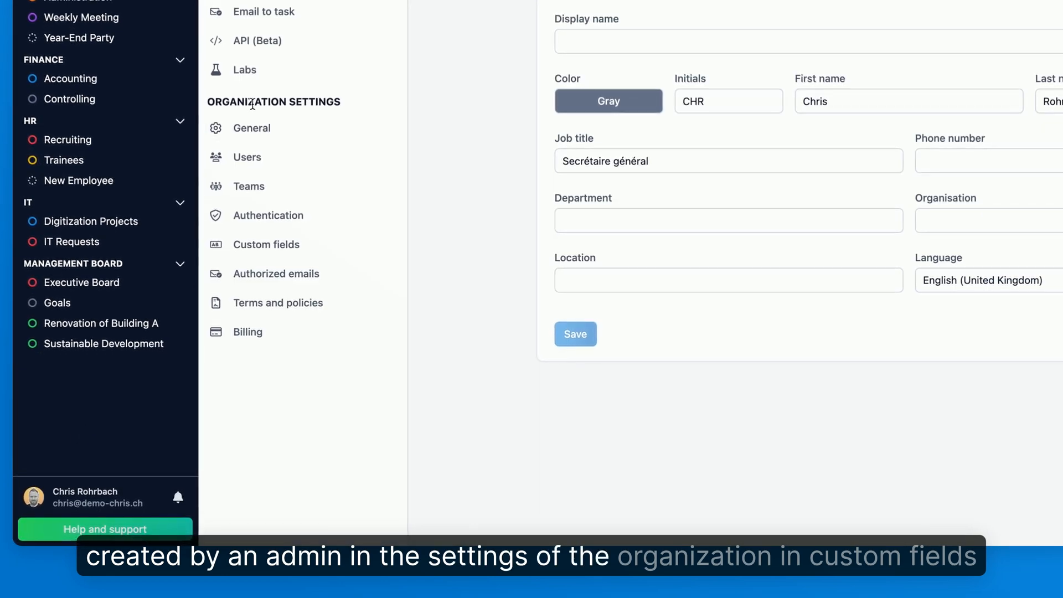
pyautogui.click(253, 249)
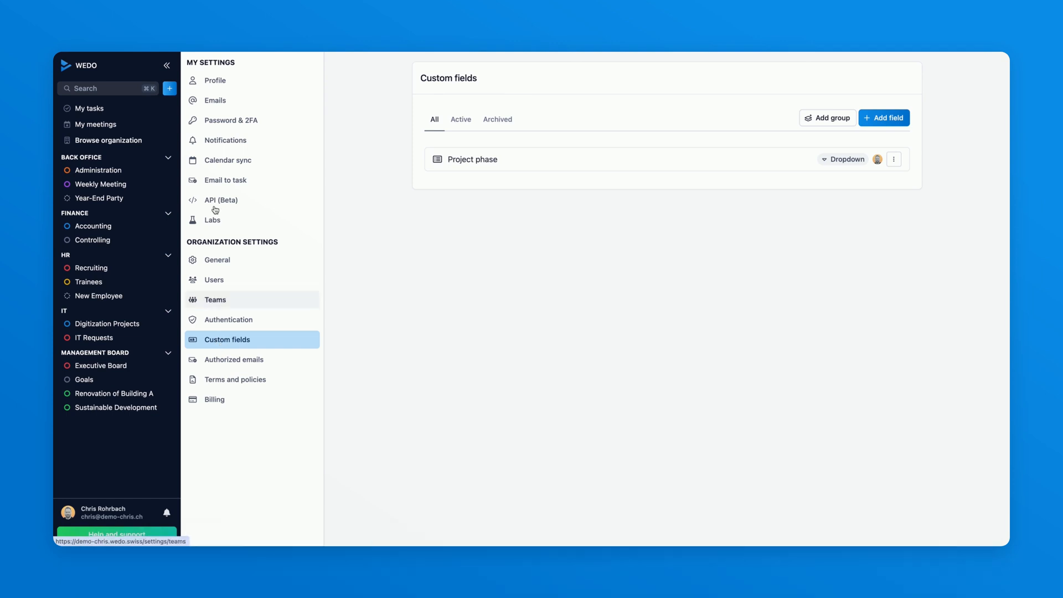
# Display My tasks in the Kanban layout.
pyautogui.click(95, 111)
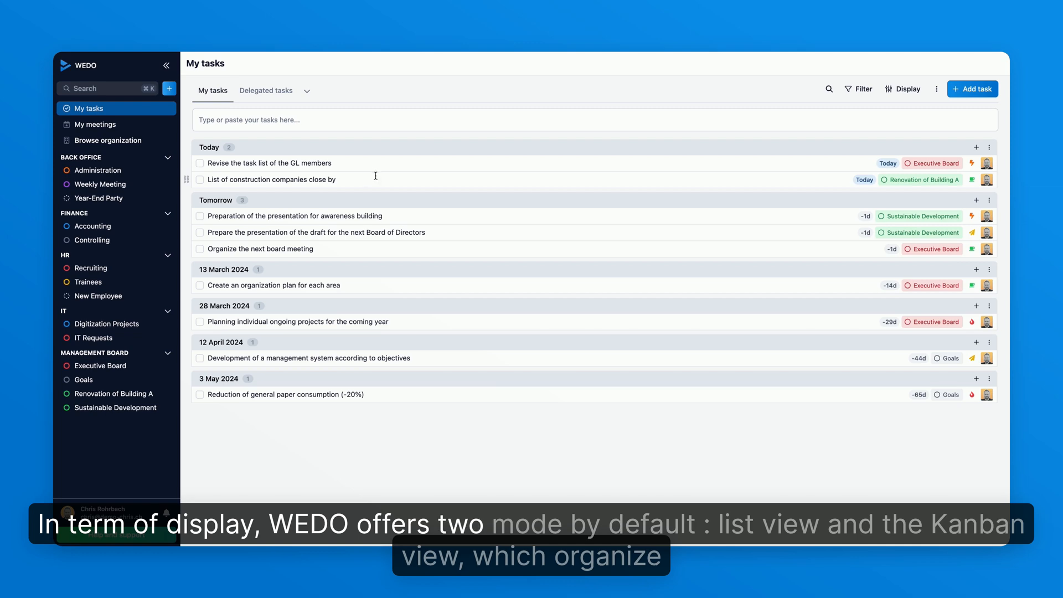
pyautogui.click(896, 90)
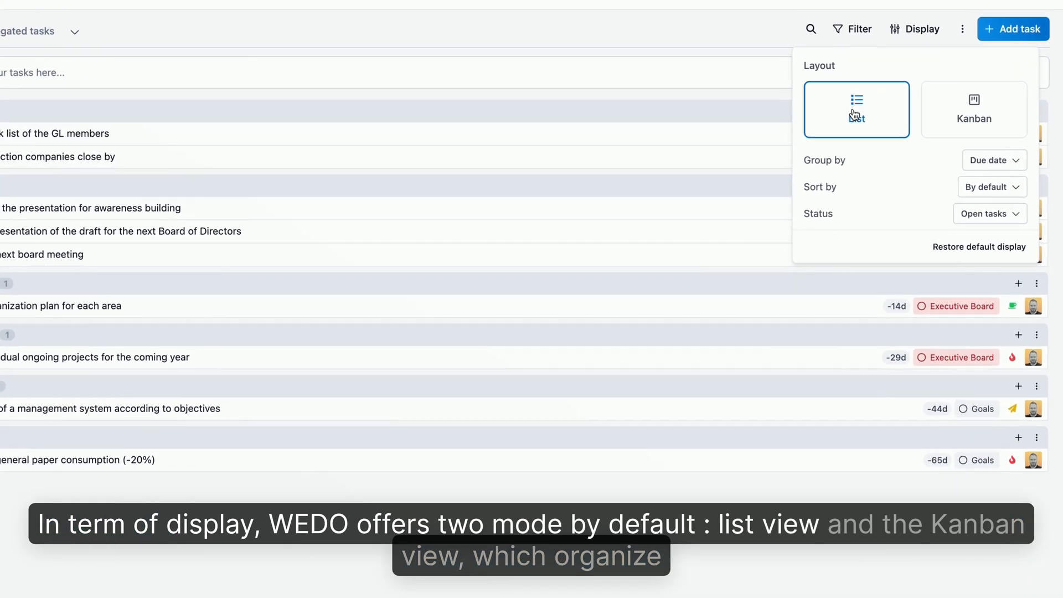
pyautogui.click(971, 108)
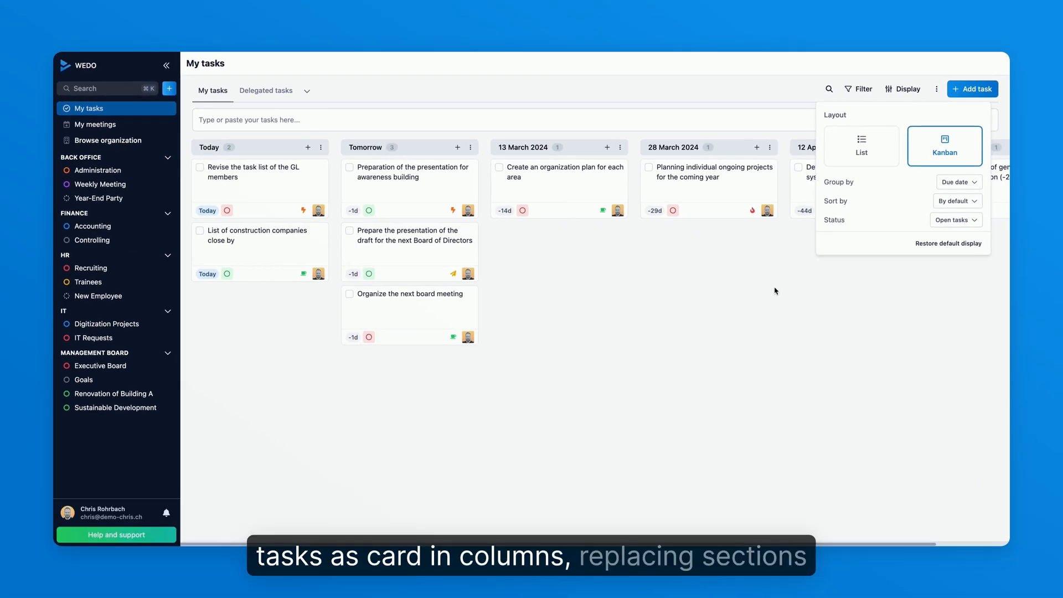
pyautogui.click(287, 332)
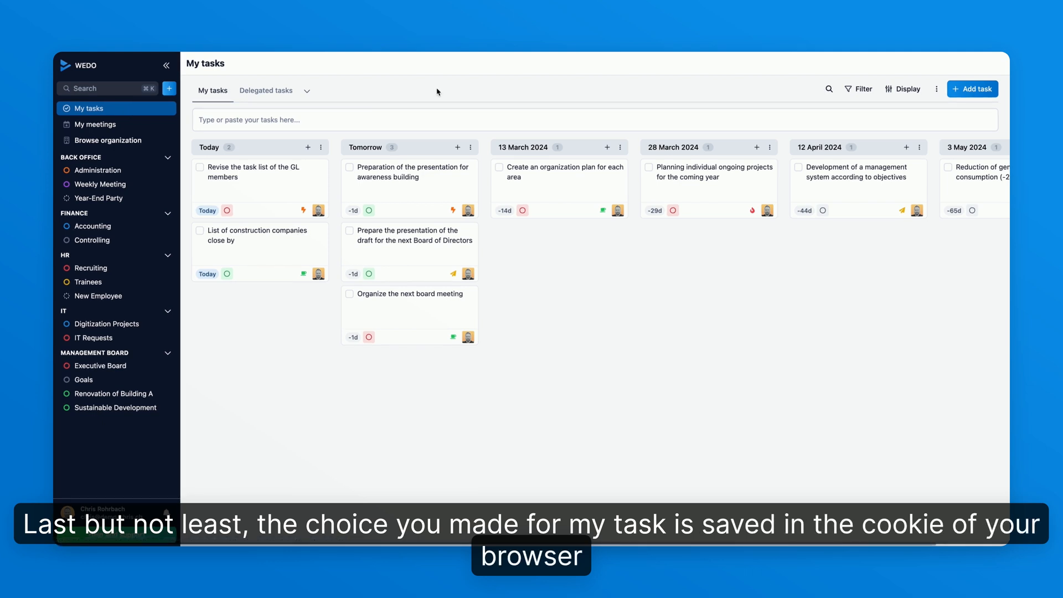
# Switch to My meetings and return to My tasks to check whether its display choice is kept.
pyautogui.click(111, 124)
pyautogui.click(113, 110)
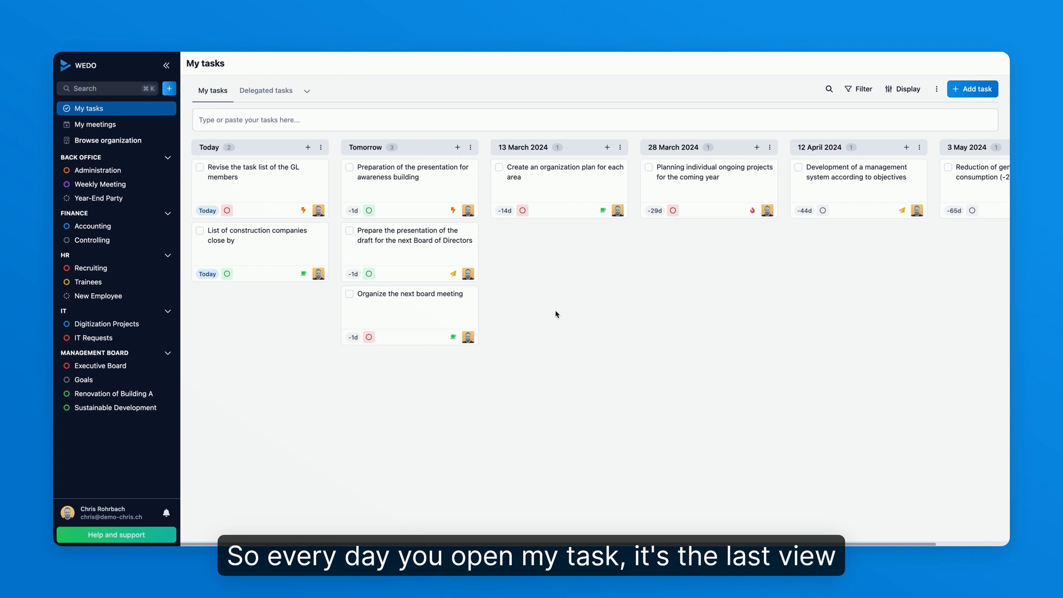
# Set the default task view of the Weekly Meeting workspace to sort by priority in its task settings and save.
pyautogui.click(116, 186)
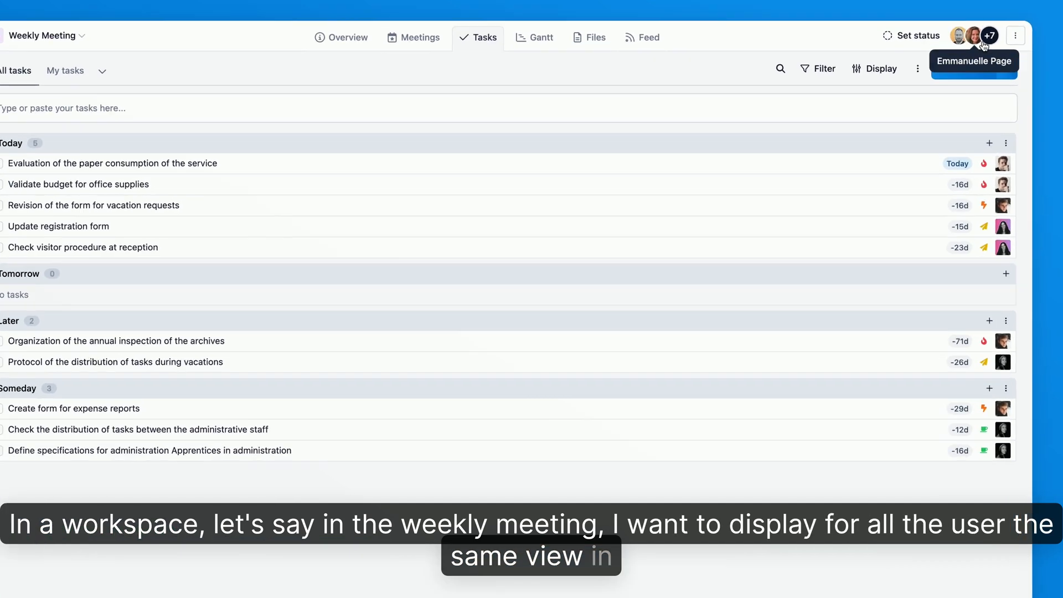
pyautogui.click(996, 63)
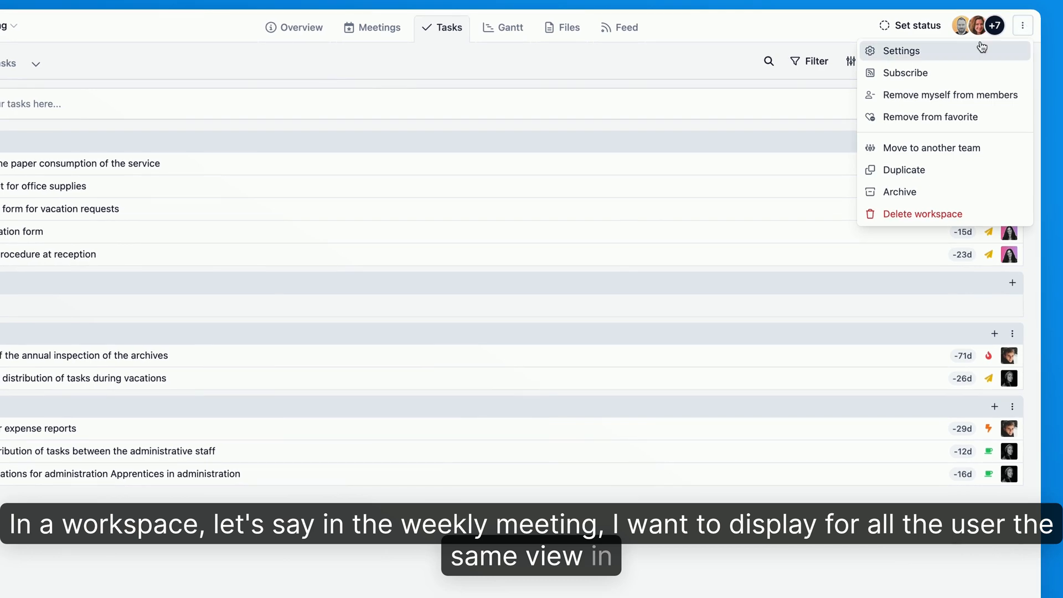
pyautogui.click(912, 53)
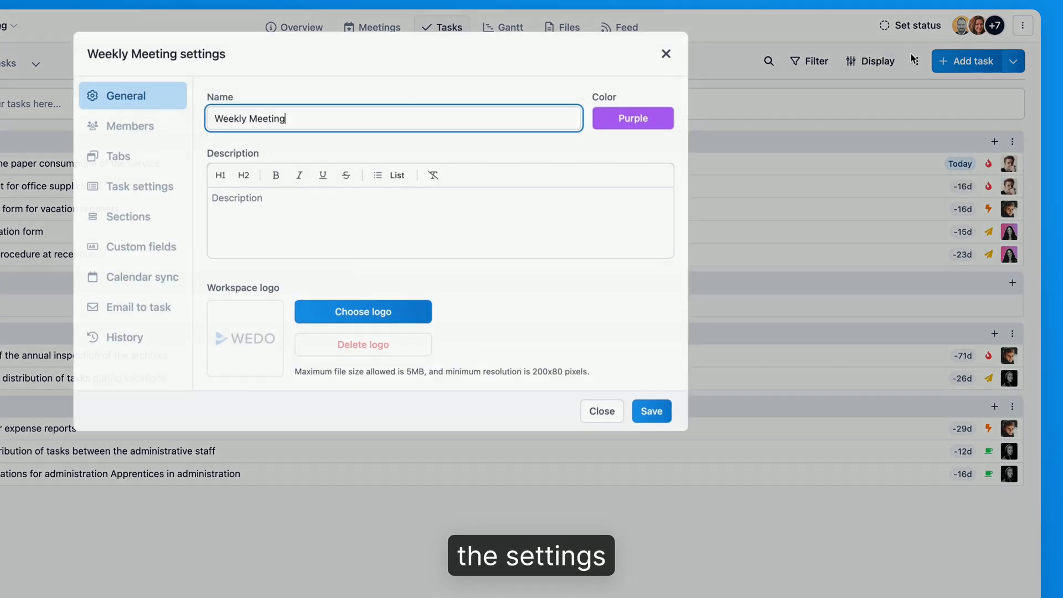
pyautogui.click(121, 191)
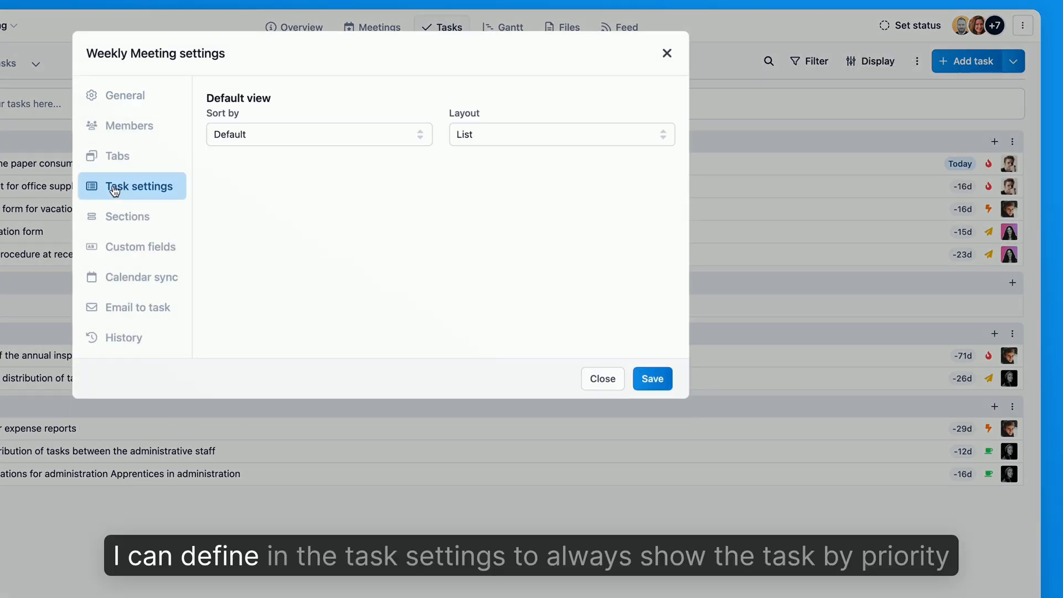
pyautogui.click(256, 138)
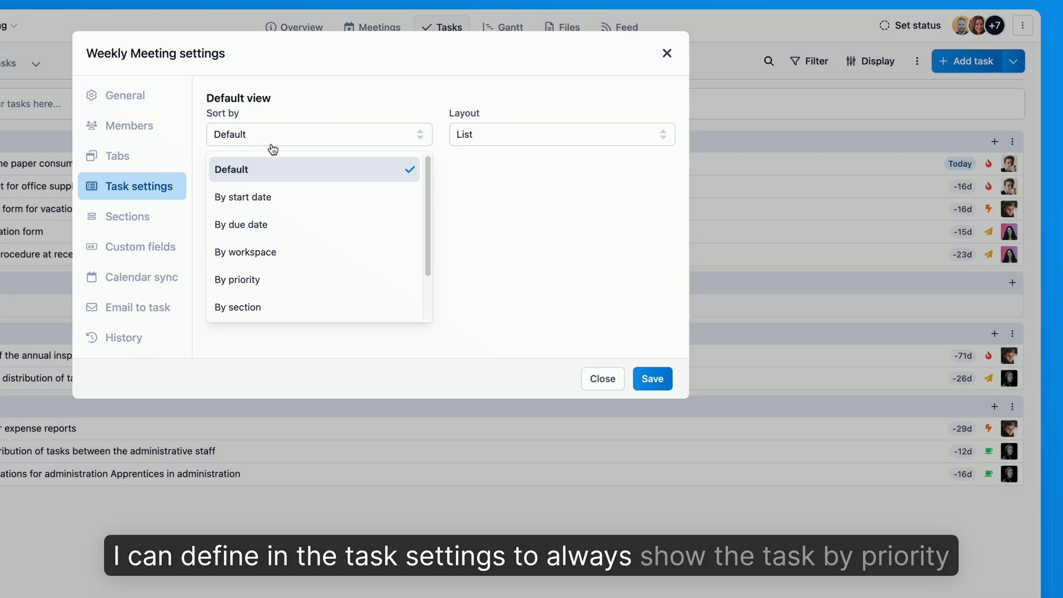
pyautogui.click(260, 280)
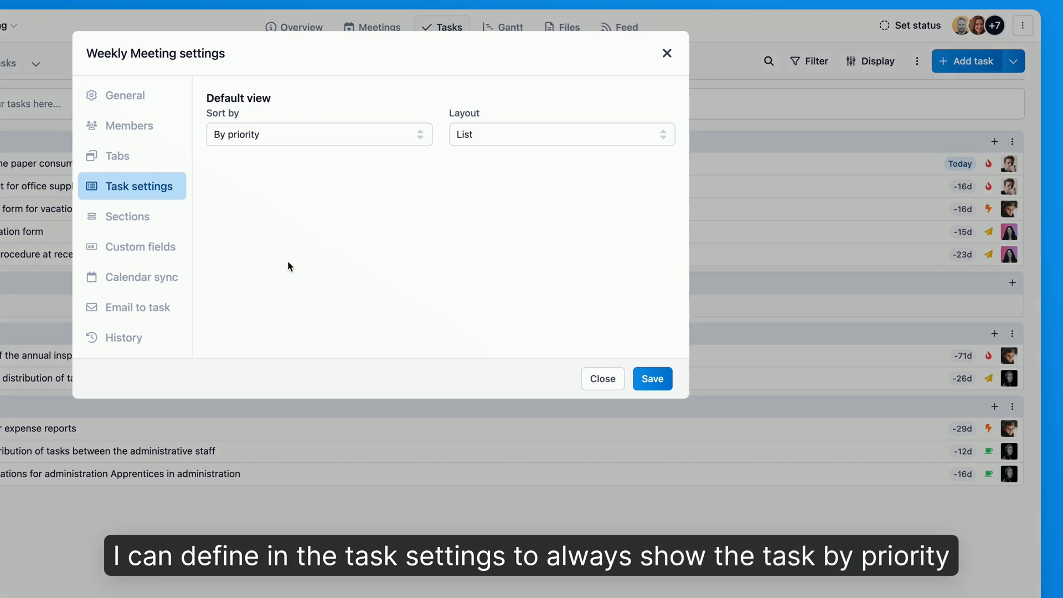
pyautogui.click(653, 380)
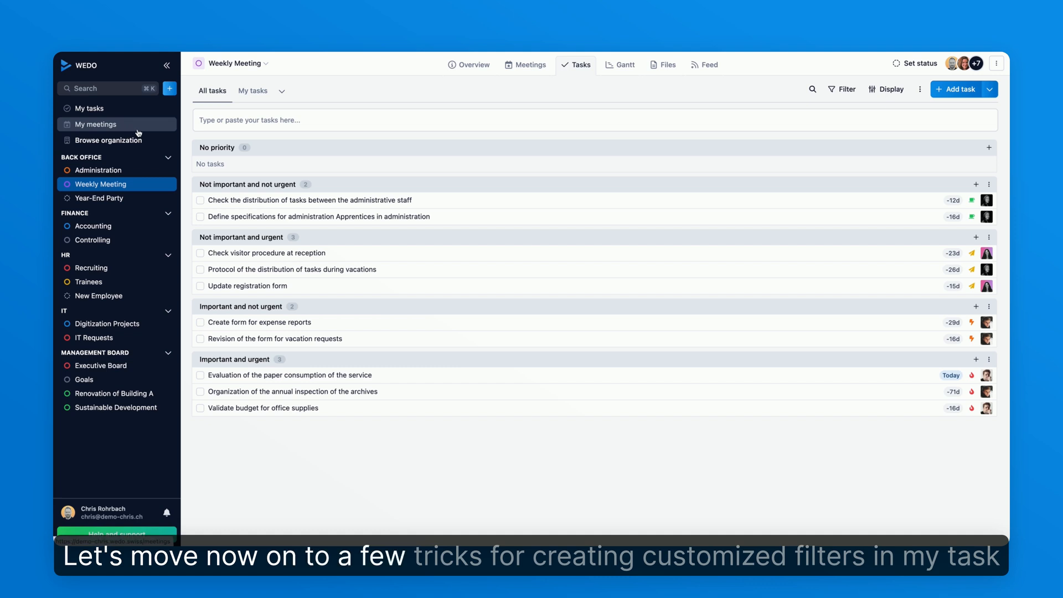
# Return to My tasks, restore the default display and switch the layout to List.
pyautogui.click(117, 113)
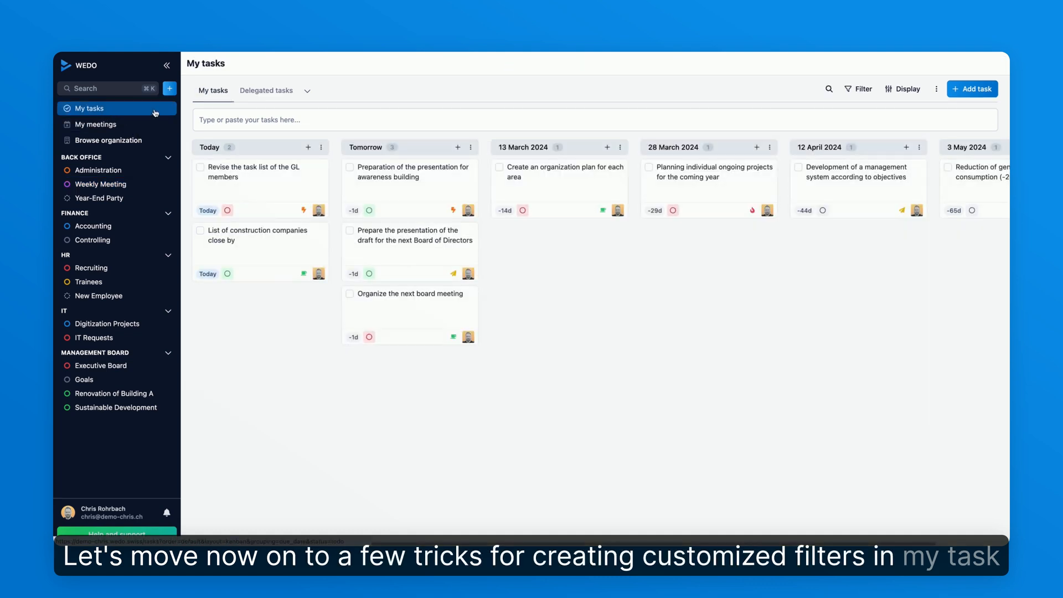
pyautogui.click(902, 89)
pyautogui.click(940, 244)
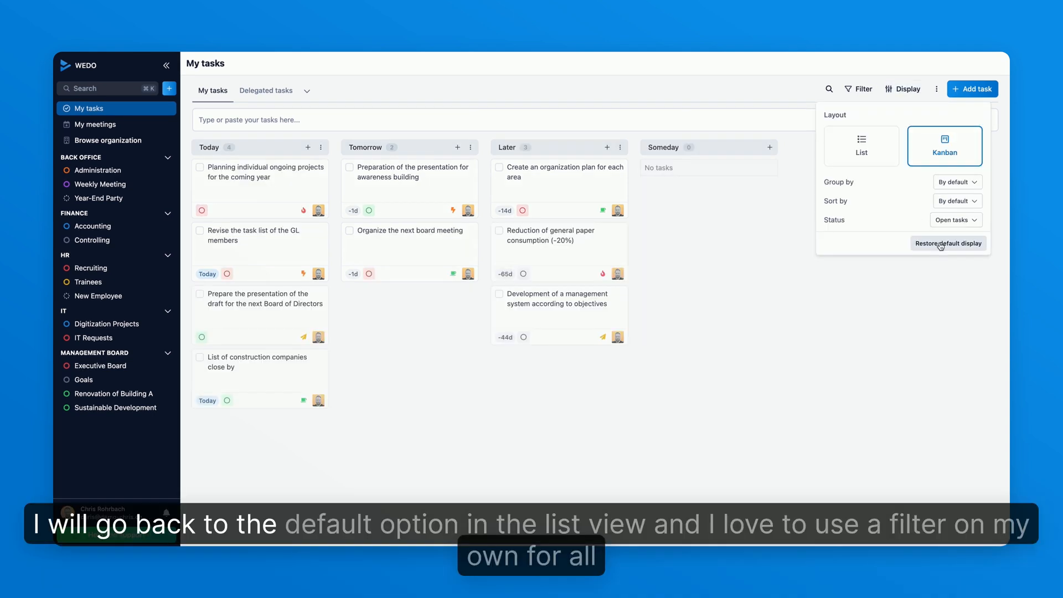
pyautogui.click(866, 156)
pyautogui.click(487, 71)
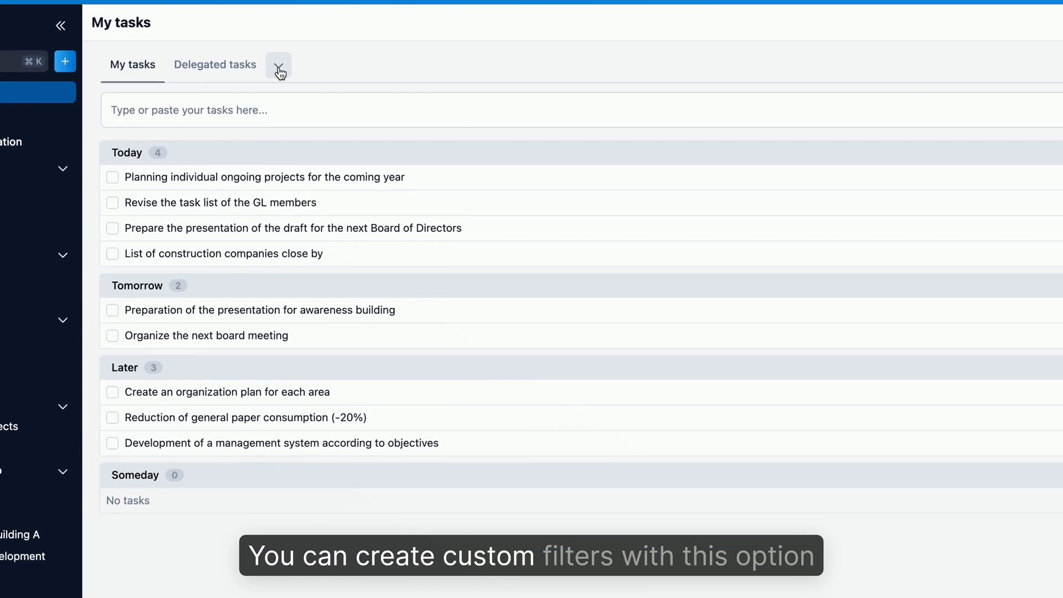
# Create a new tasks filter named T&T with an all-filters criterion that the assignee is the signed-in user.
pyautogui.click(279, 65)
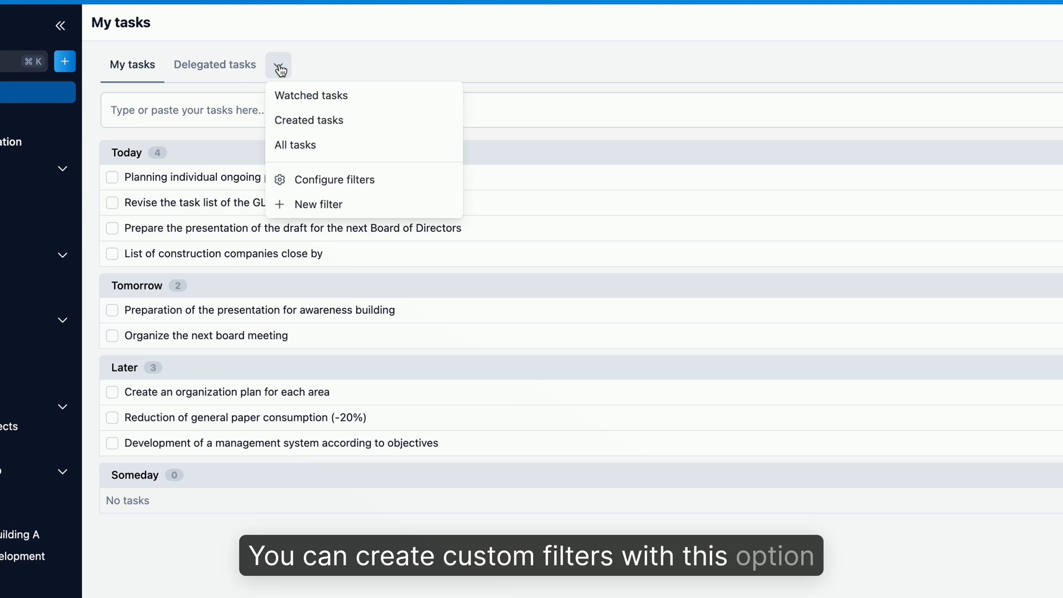
pyautogui.click(312, 206)
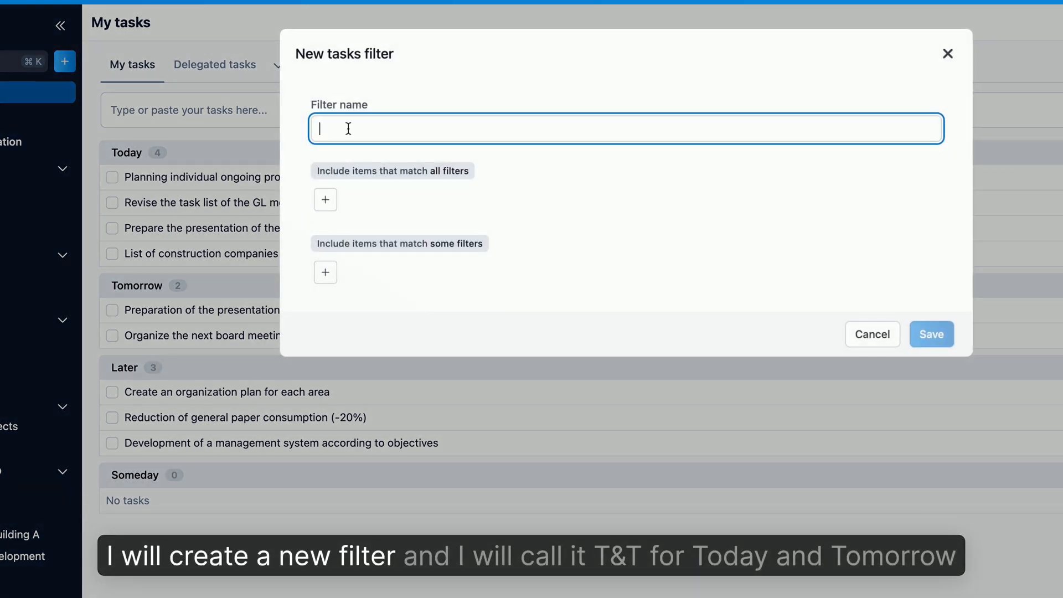
pyautogui.write('T&T')
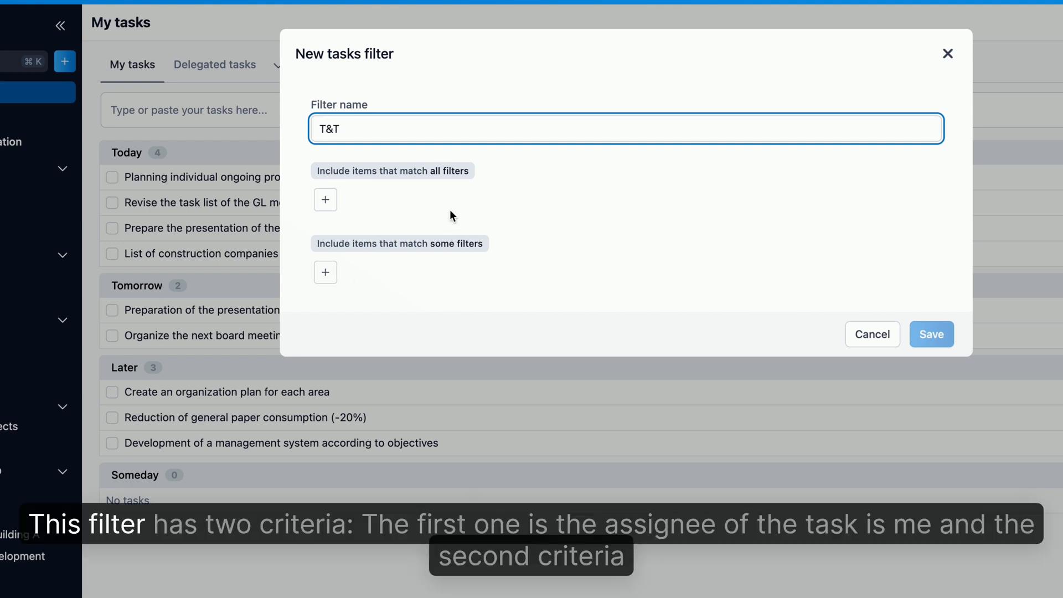
pyautogui.click(325, 199)
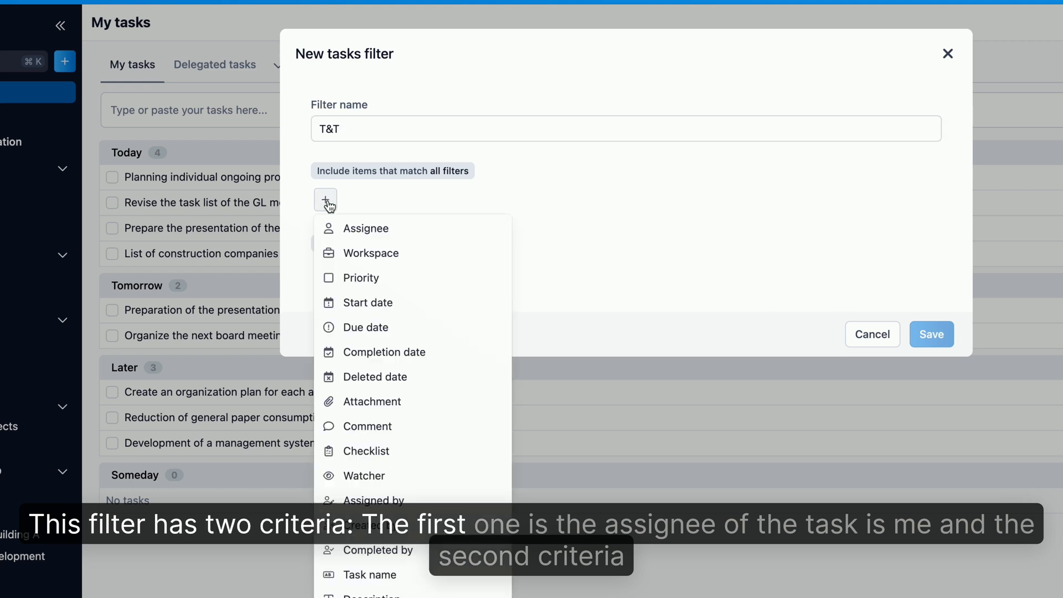
pyautogui.click(353, 234)
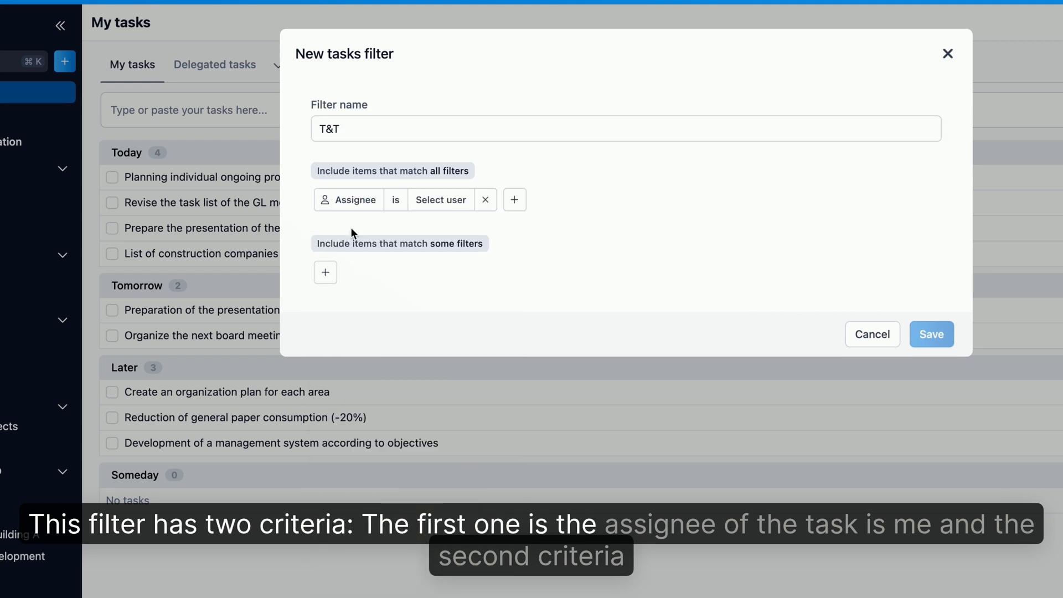
pyautogui.click(430, 206)
pyautogui.write('chris')
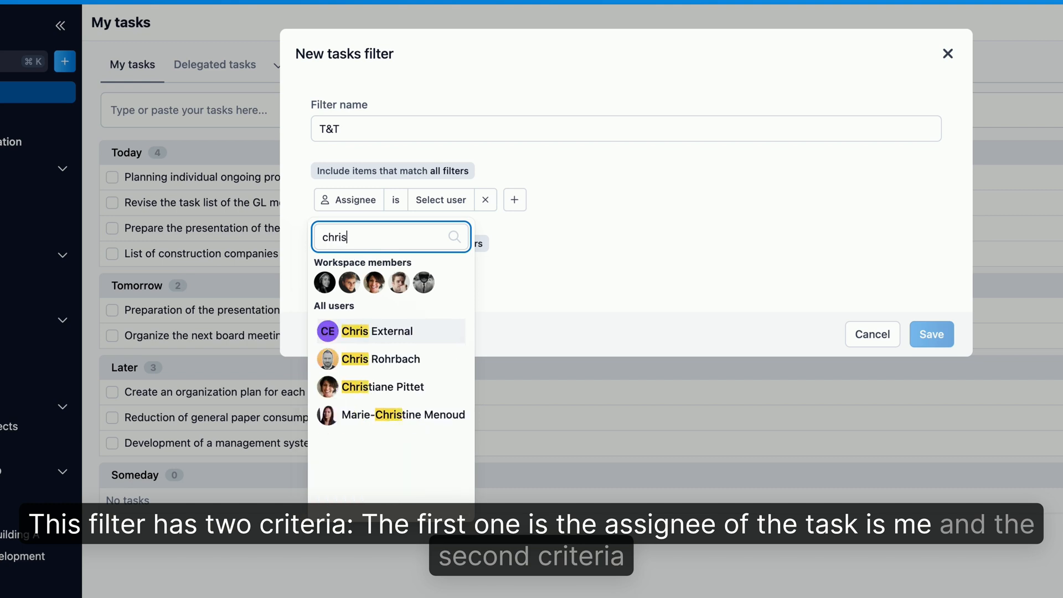
pyautogui.click(377, 359)
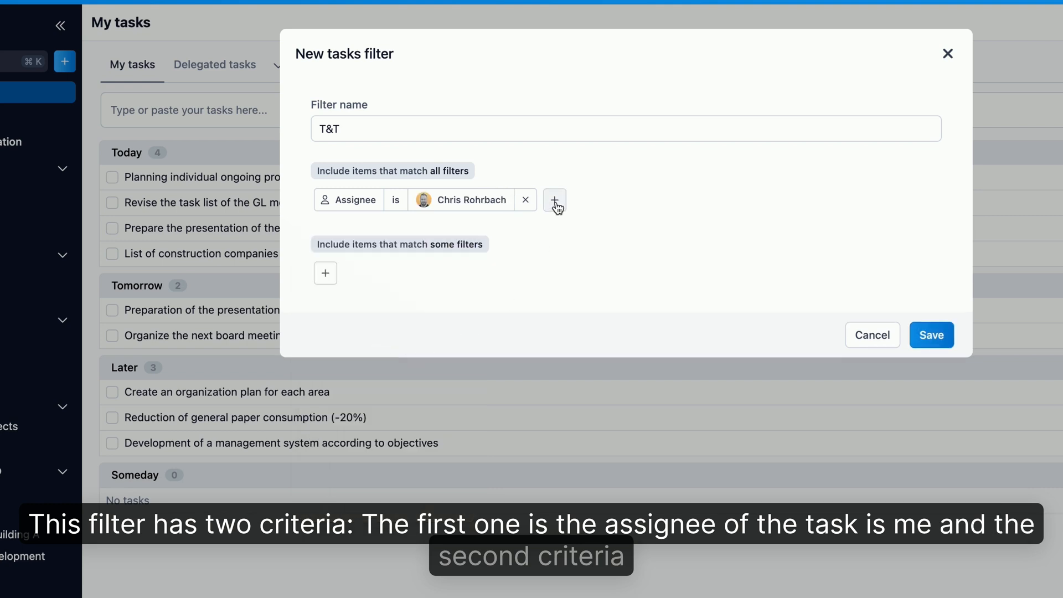
# Add a due date criterion within the next 2 days to the T&T filter and save it.
pyautogui.click(556, 201)
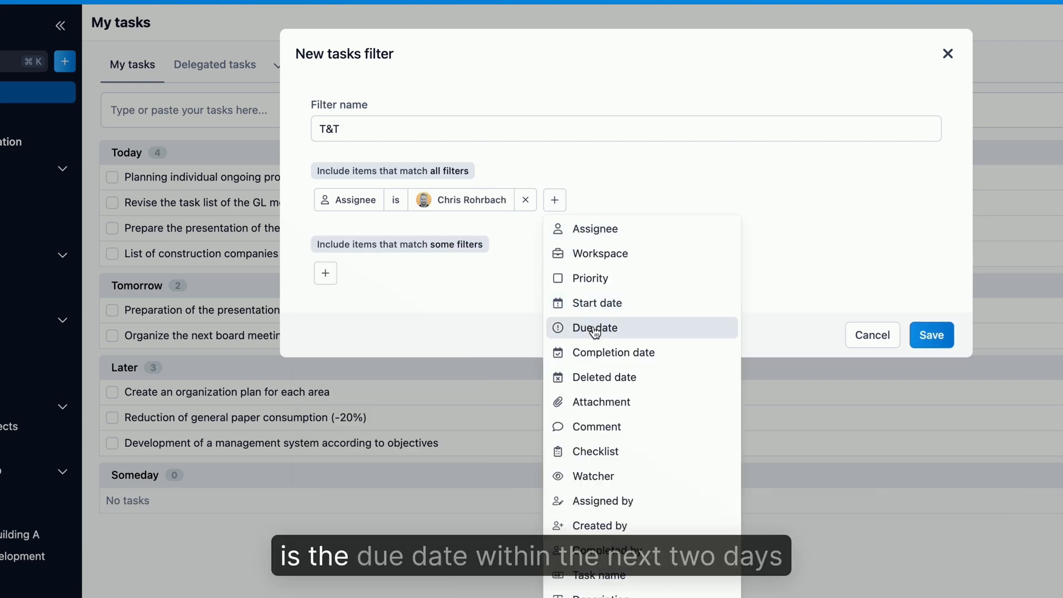
pyautogui.click(582, 329)
pyautogui.click(666, 206)
pyautogui.click(683, 251)
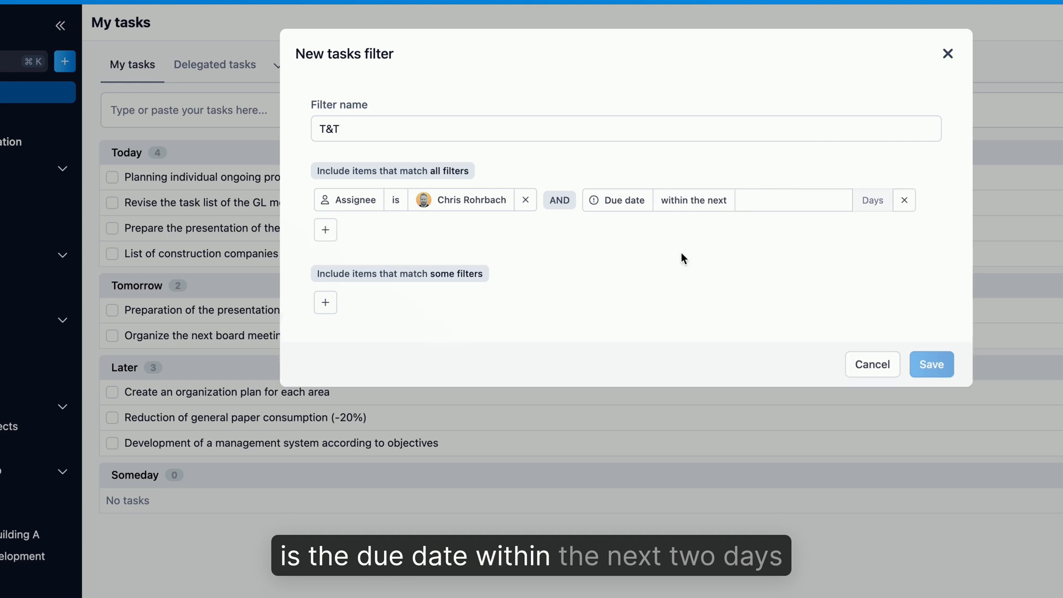
pyautogui.click(766, 203)
pyautogui.write('2')
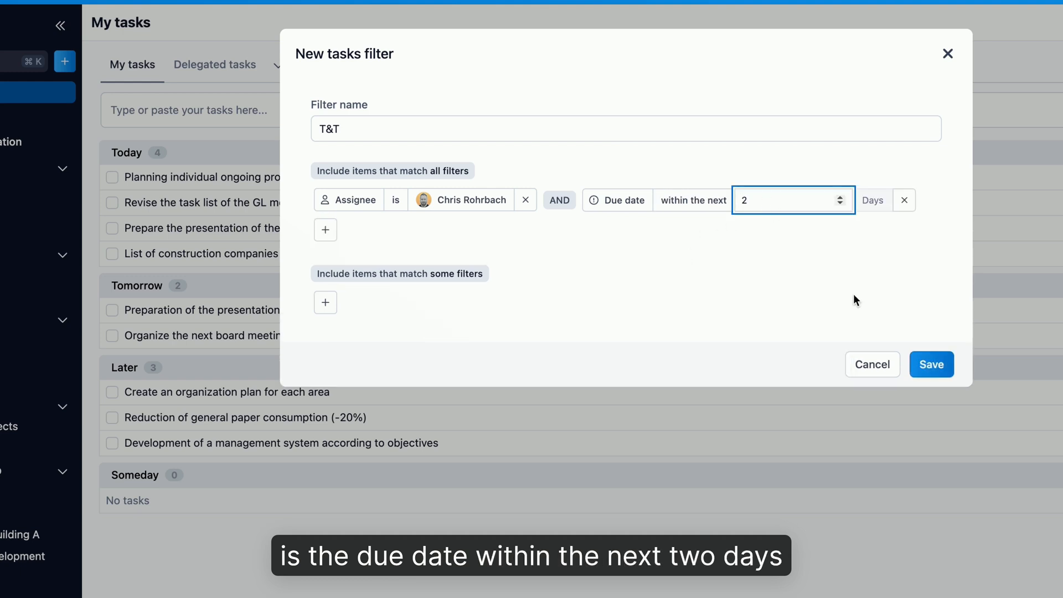
pyautogui.click(937, 367)
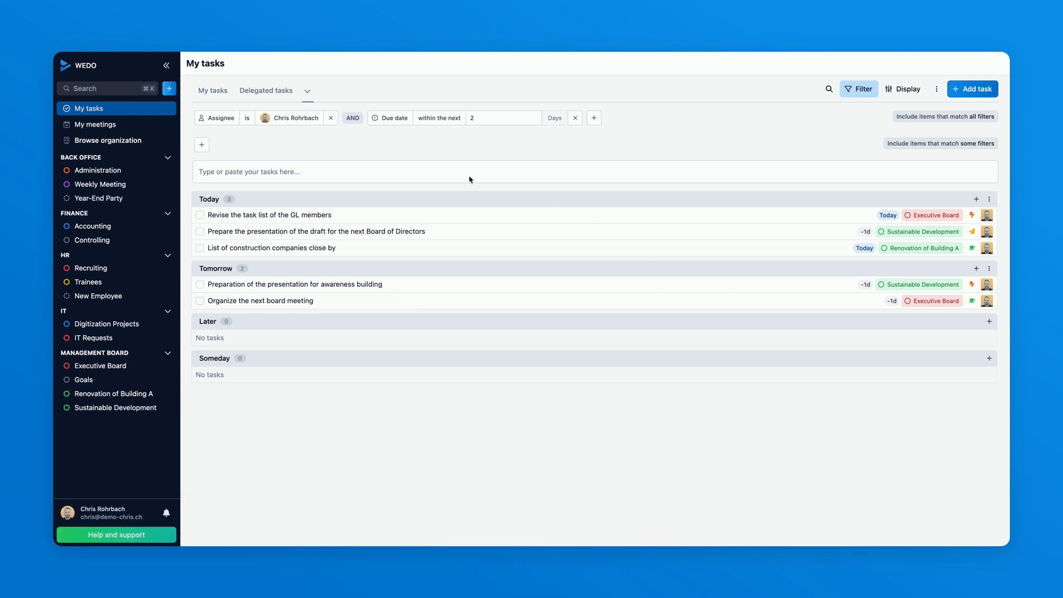
# Switch to the full My tasks list and back to the saved T&T filter to compare the two views.
pyautogui.click(308, 92)
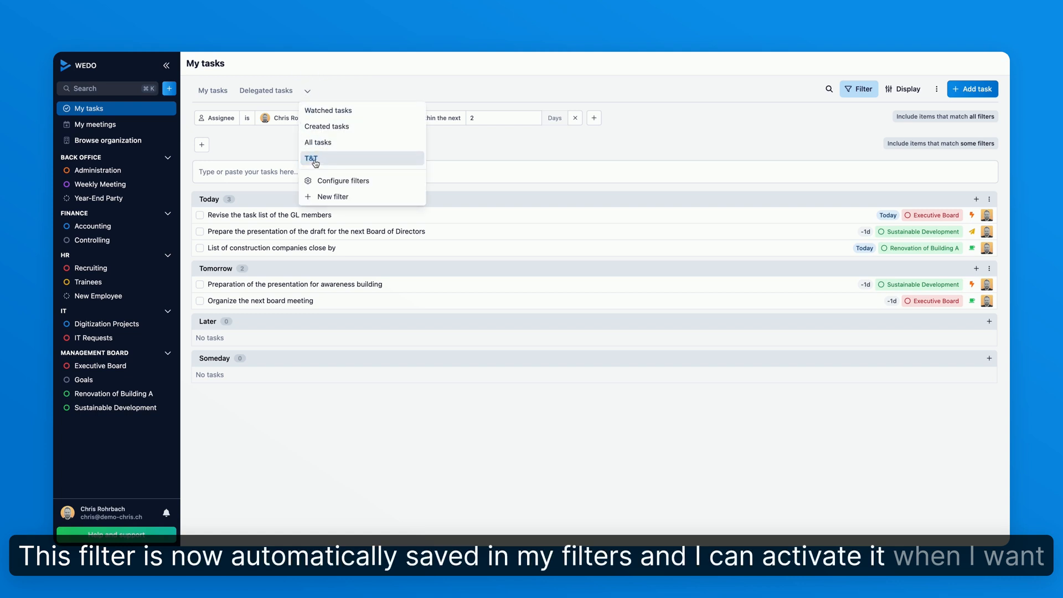
pyautogui.click(218, 92)
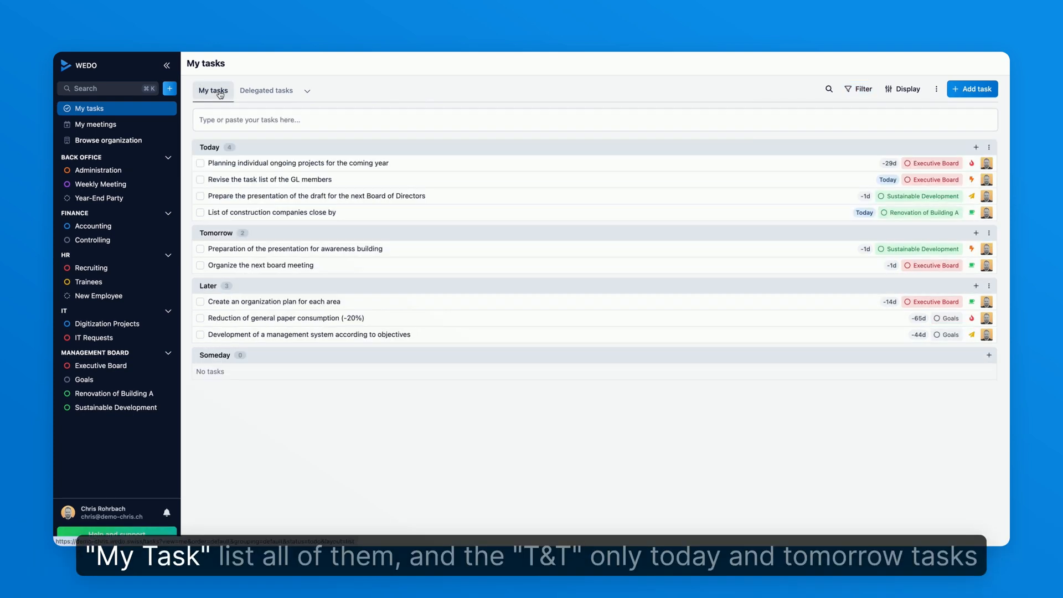
pyautogui.click(306, 91)
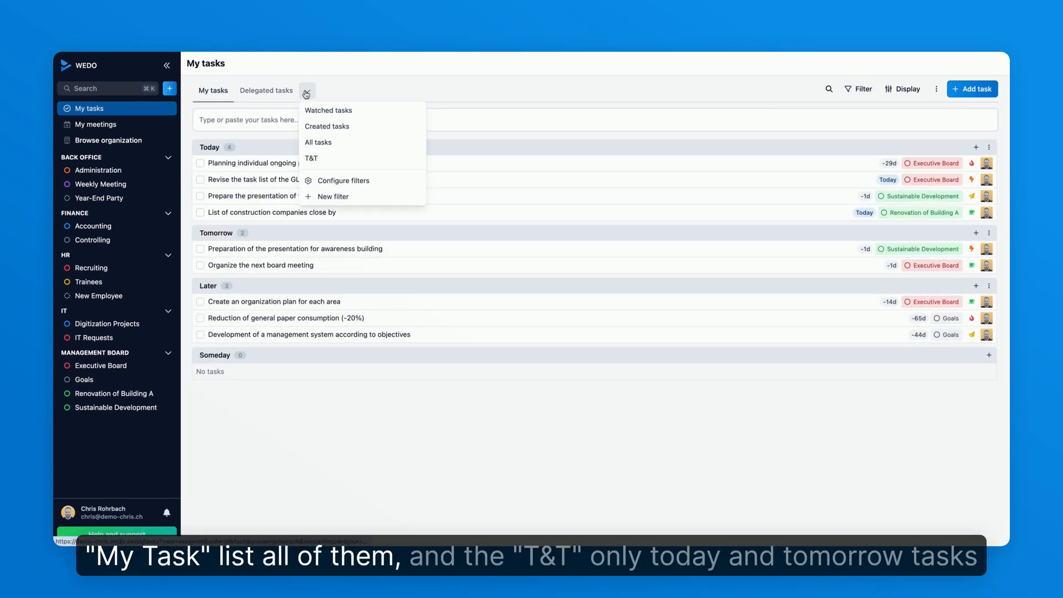
pyautogui.click(325, 157)
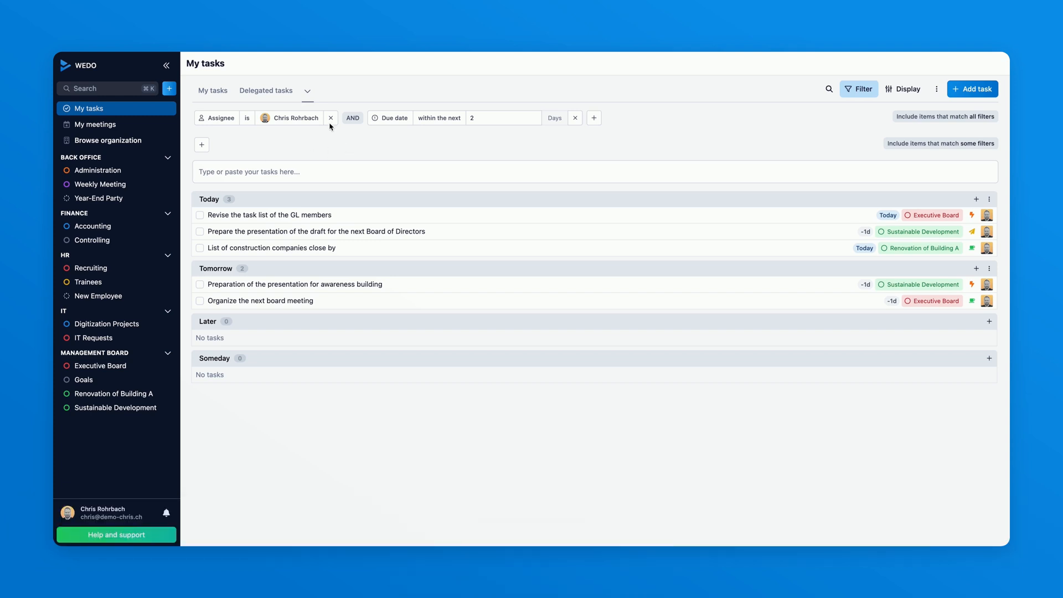
# Create another tasks filter named with the colleague's first name plus "Tasks", requiring that colleague as assignee.
pyautogui.click(308, 90)
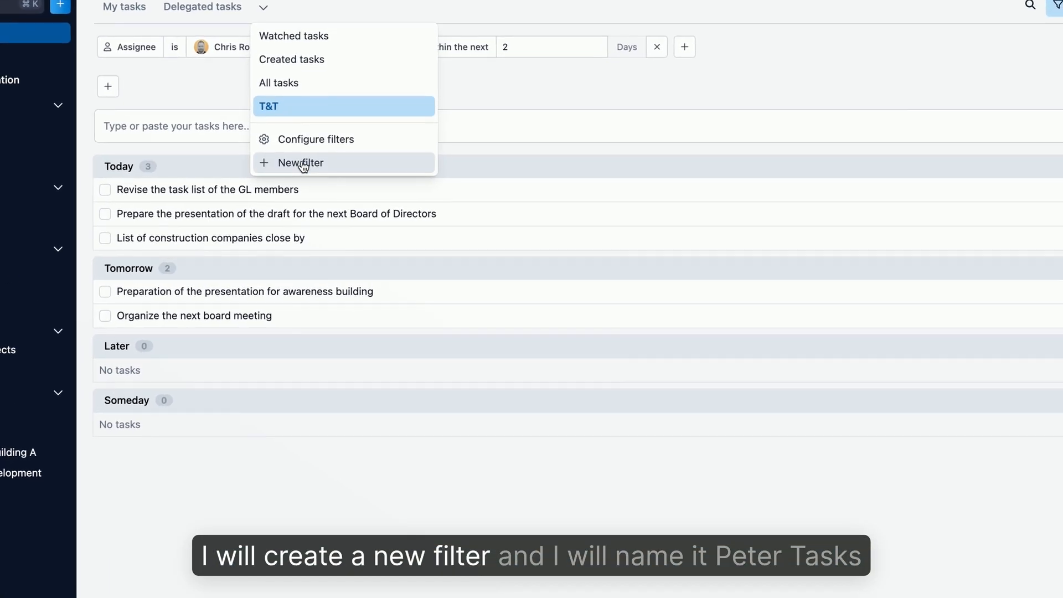
pyautogui.click(302, 163)
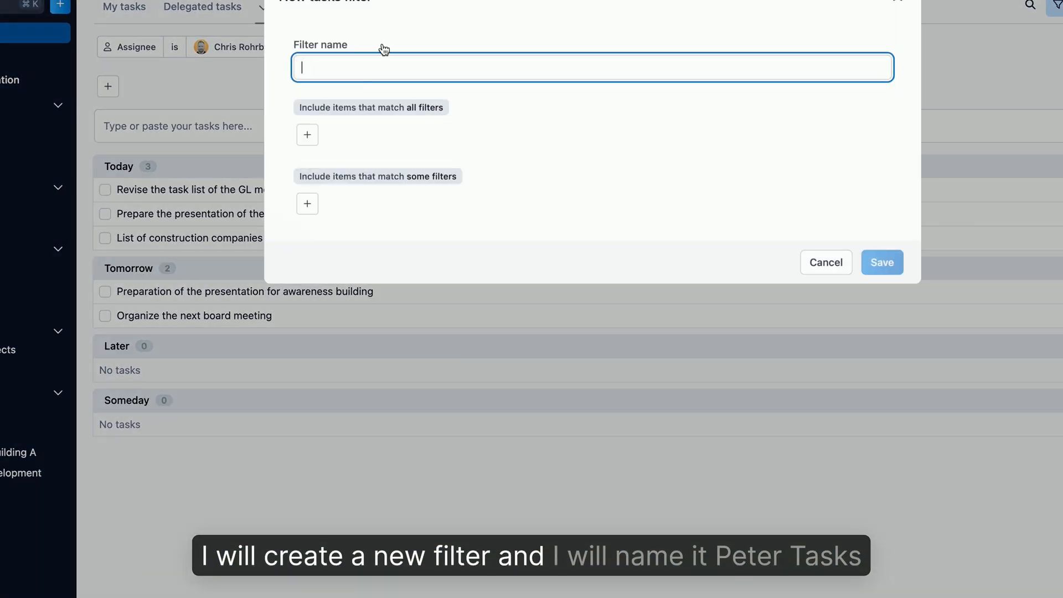
pyautogui.write('Pe')
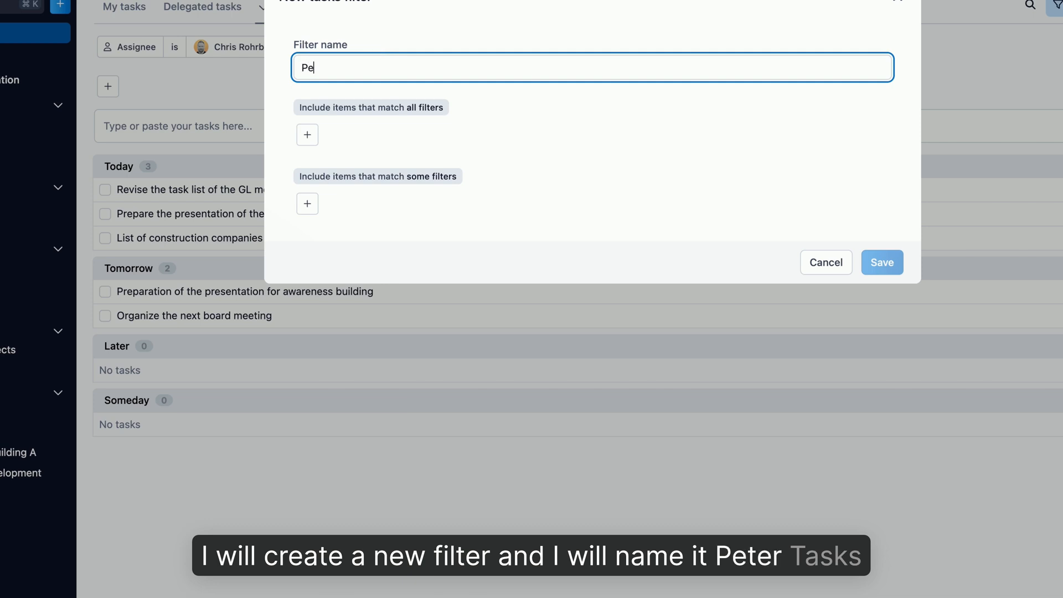
pyautogui.write('ter Tasks')
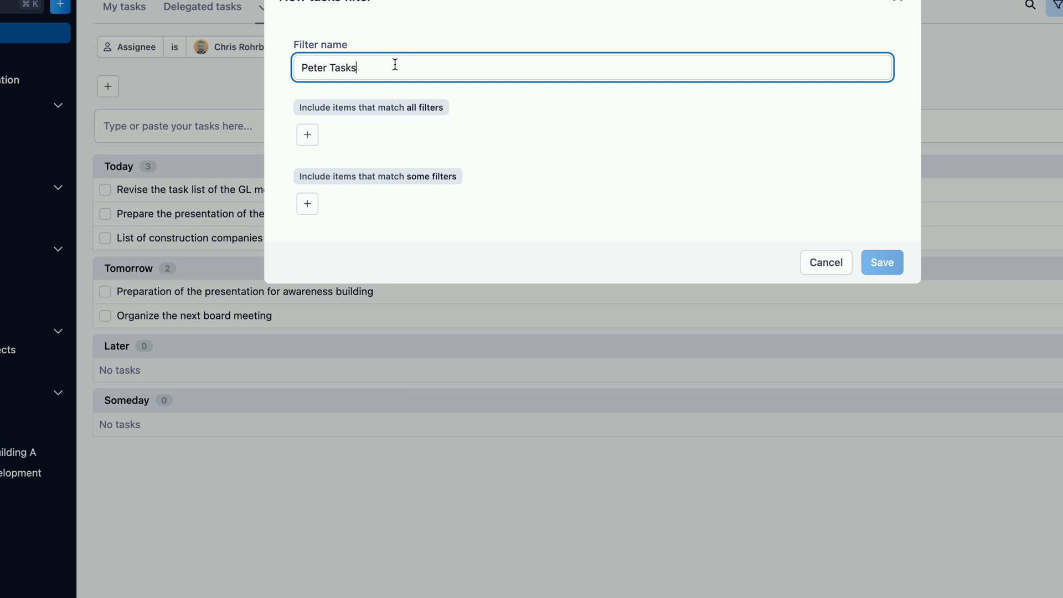
pyautogui.click(308, 135)
pyautogui.click(348, 165)
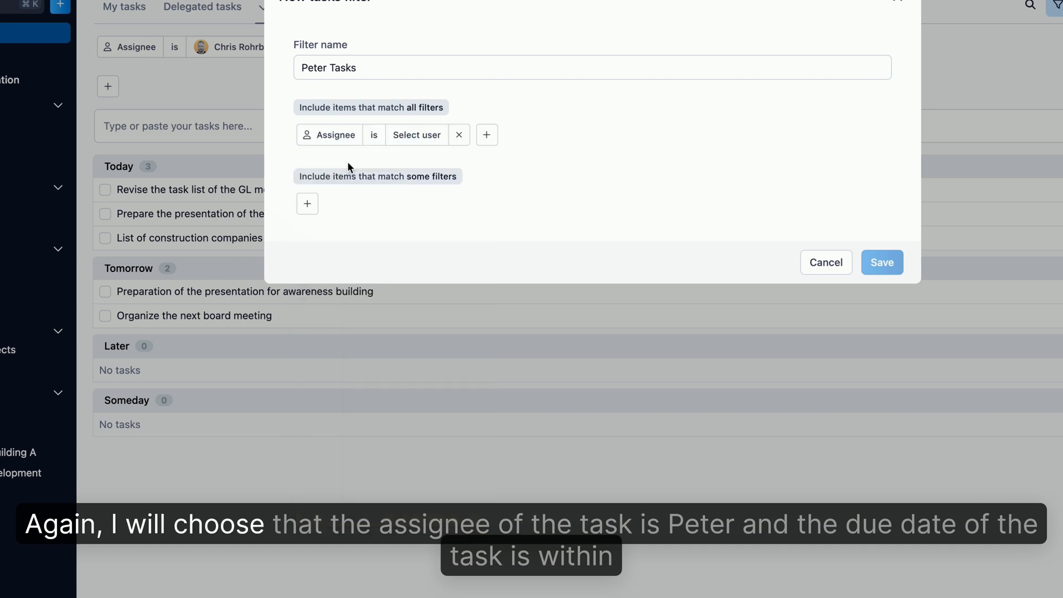
pyautogui.click(410, 143)
pyautogui.write('peter')
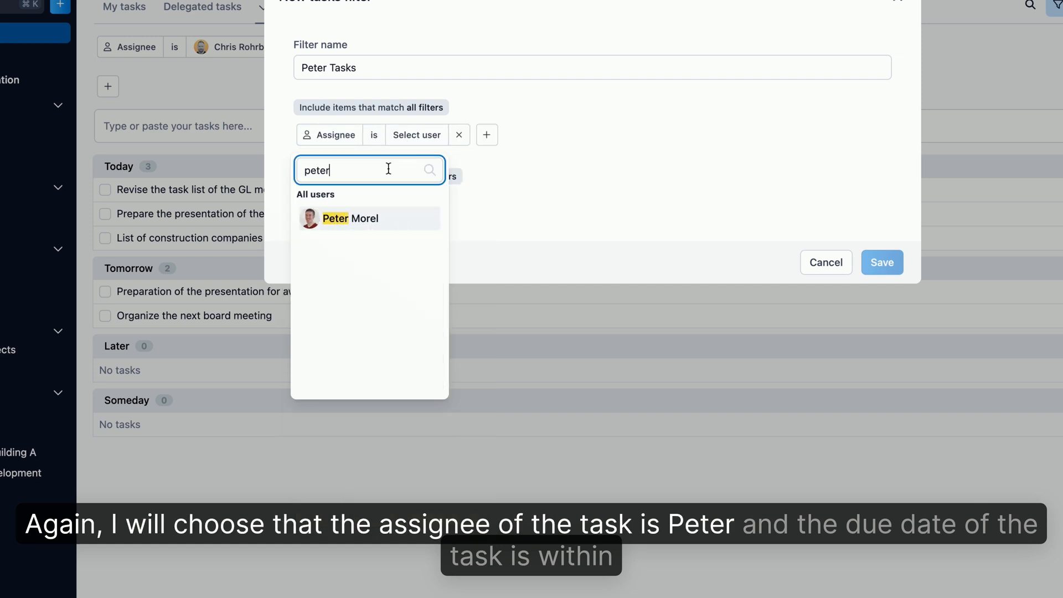
pyautogui.click(380, 219)
# Add a due date criterion within the next 7 days to the colleague's tasks filter and save it.
pyautogui.click(507, 135)
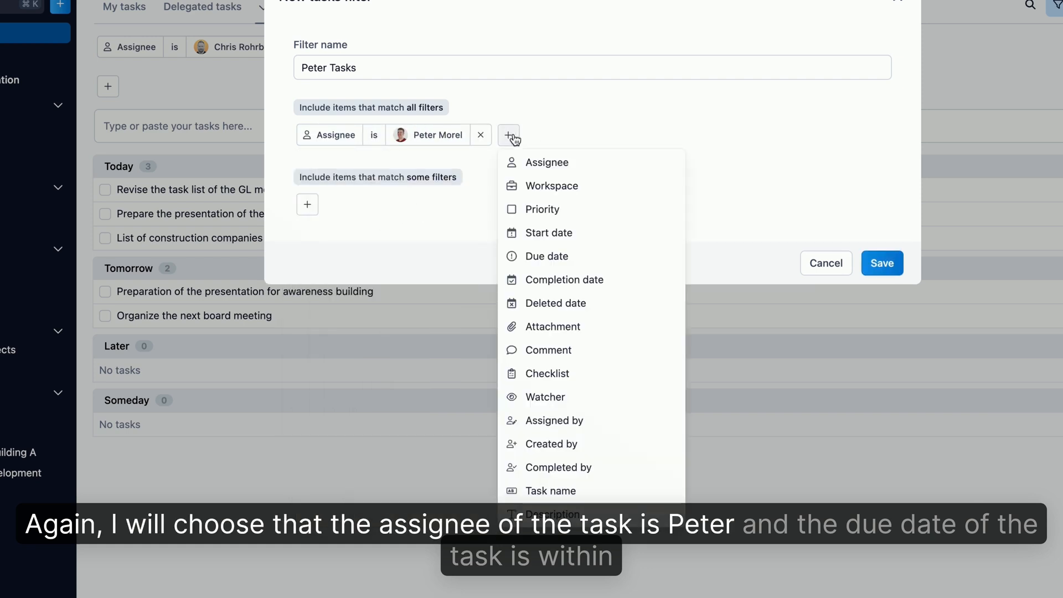
pyautogui.click(546, 256)
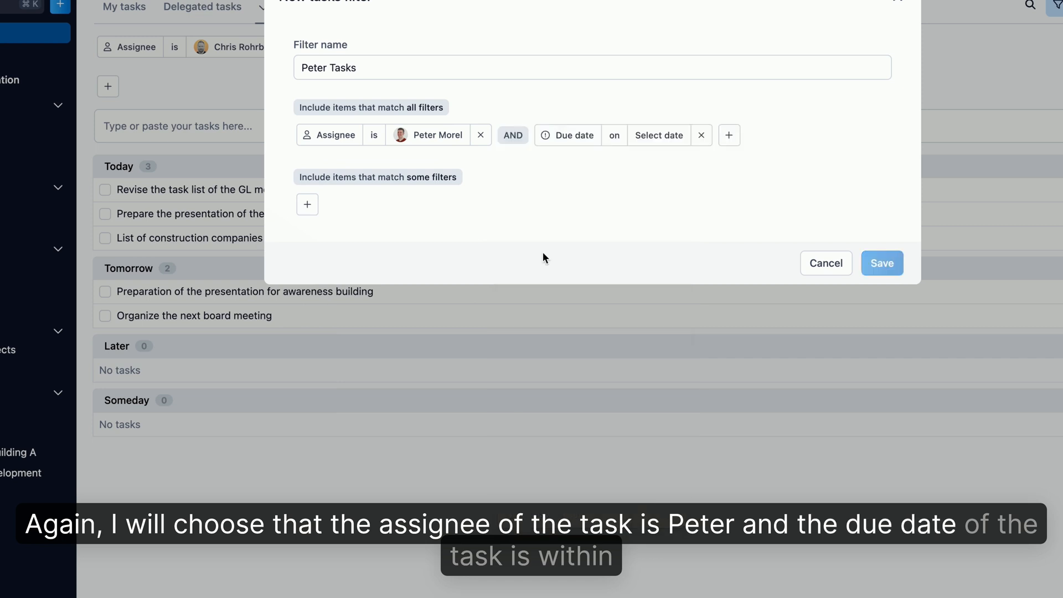
pyautogui.click(614, 141)
pyautogui.click(631, 187)
pyautogui.click(713, 136)
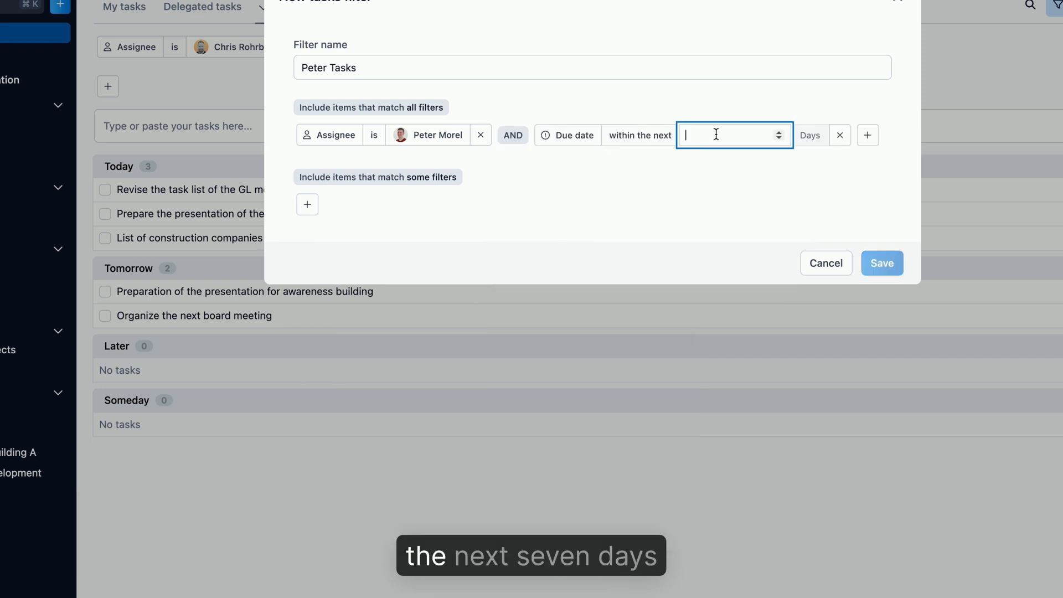
pyautogui.write('7')
pyautogui.click(881, 262)
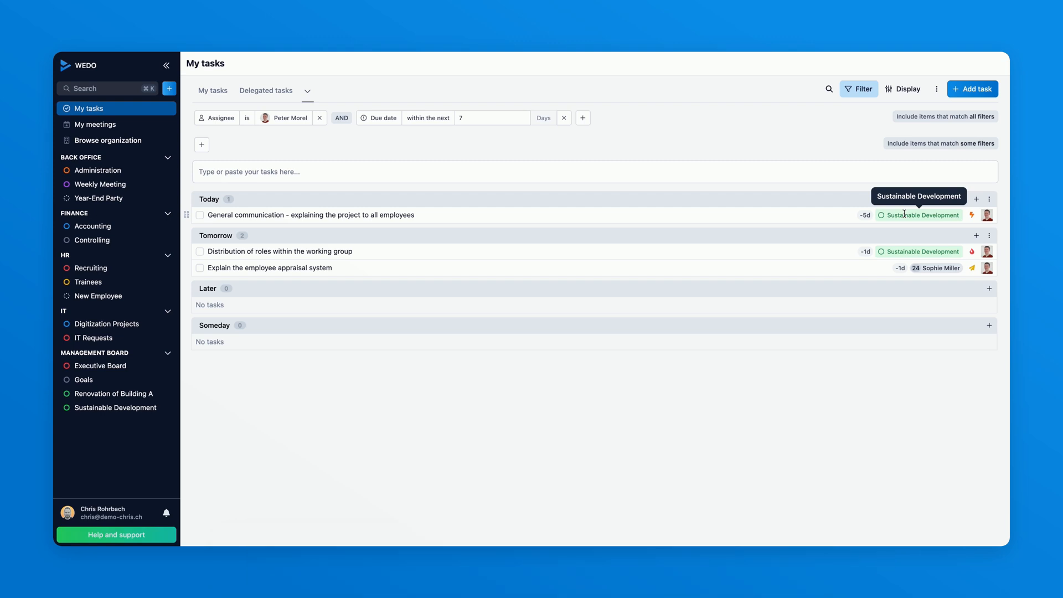
# Reassign the task "General communication - explaining the project to all employees" to the signed-in user.
pyautogui.click(987, 216)
pyautogui.write('chris')
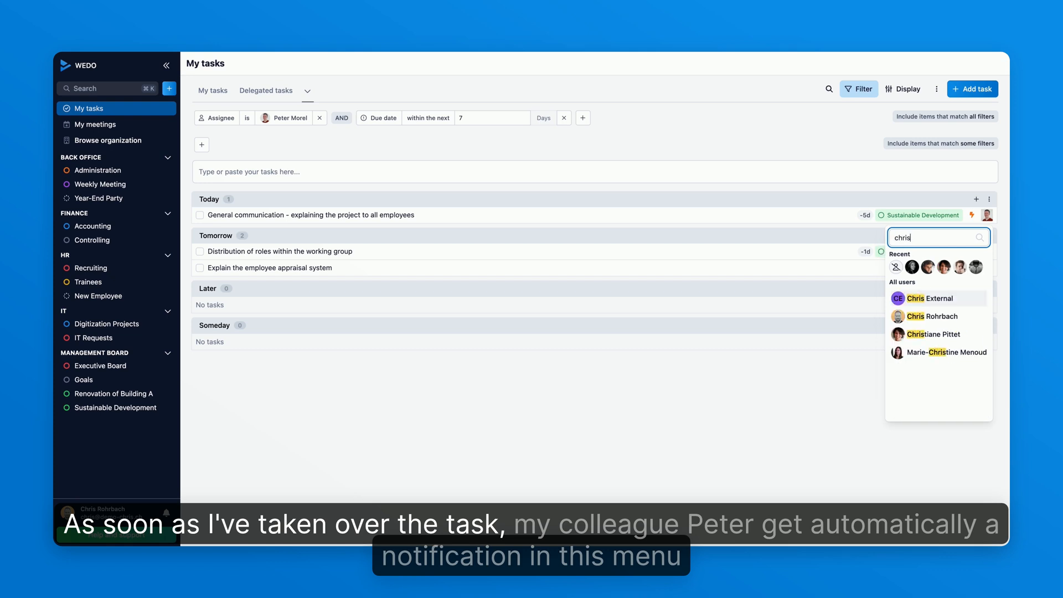
pyautogui.click(933, 316)
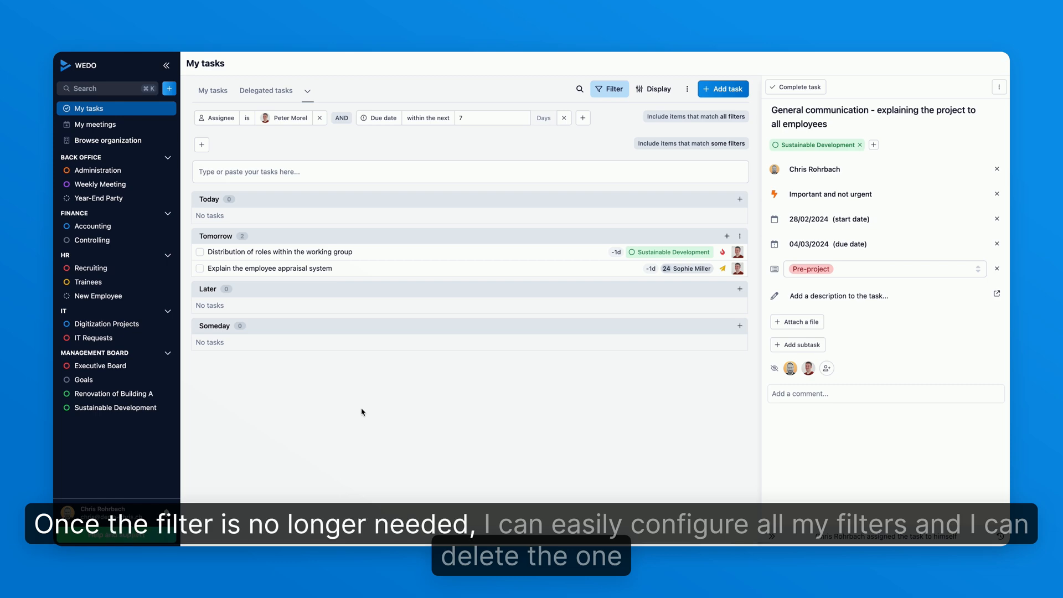
# Delete the colleague's saved tasks filter from the configured filters and return to the My tasks list.
pyautogui.click(307, 91)
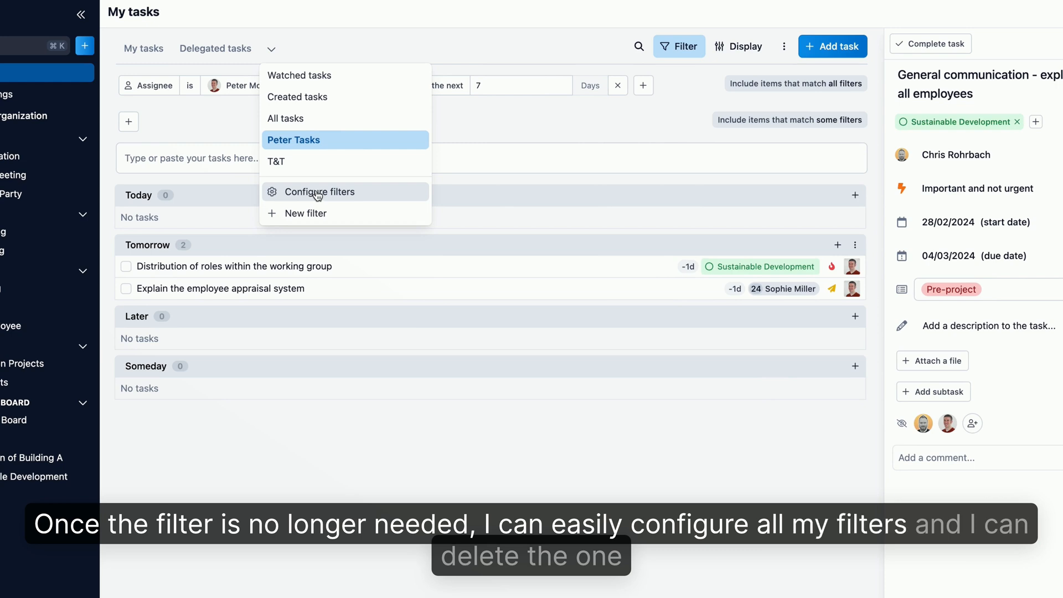
pyautogui.click(316, 194)
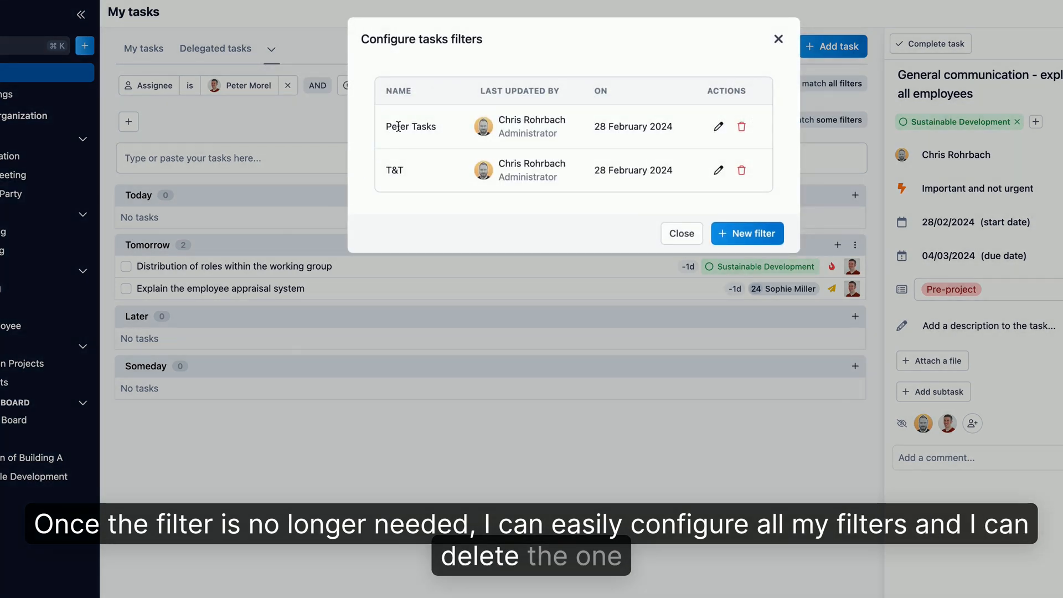
pyautogui.click(742, 127)
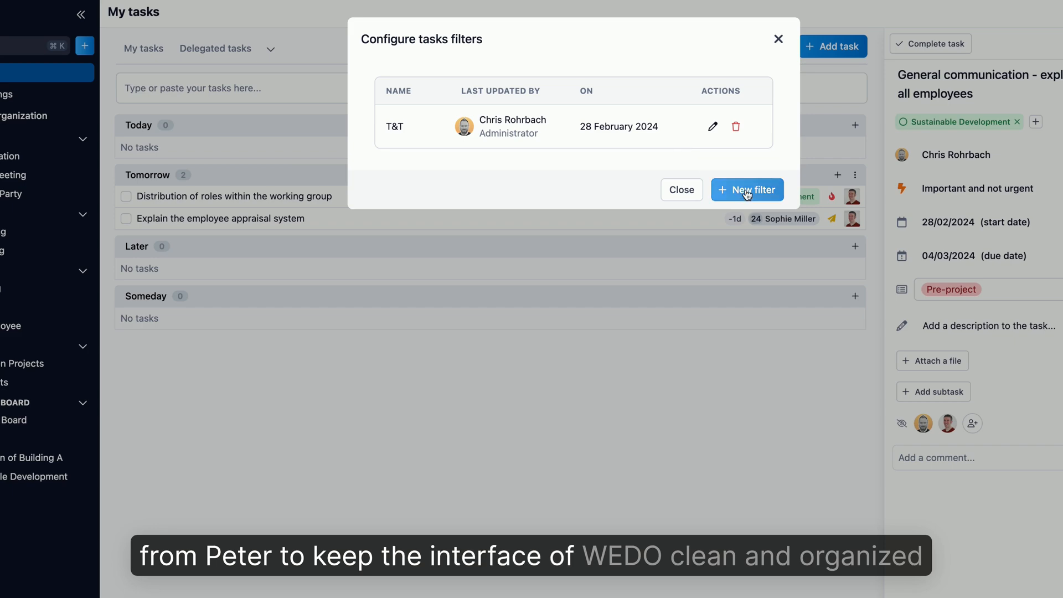
pyautogui.click(681, 192)
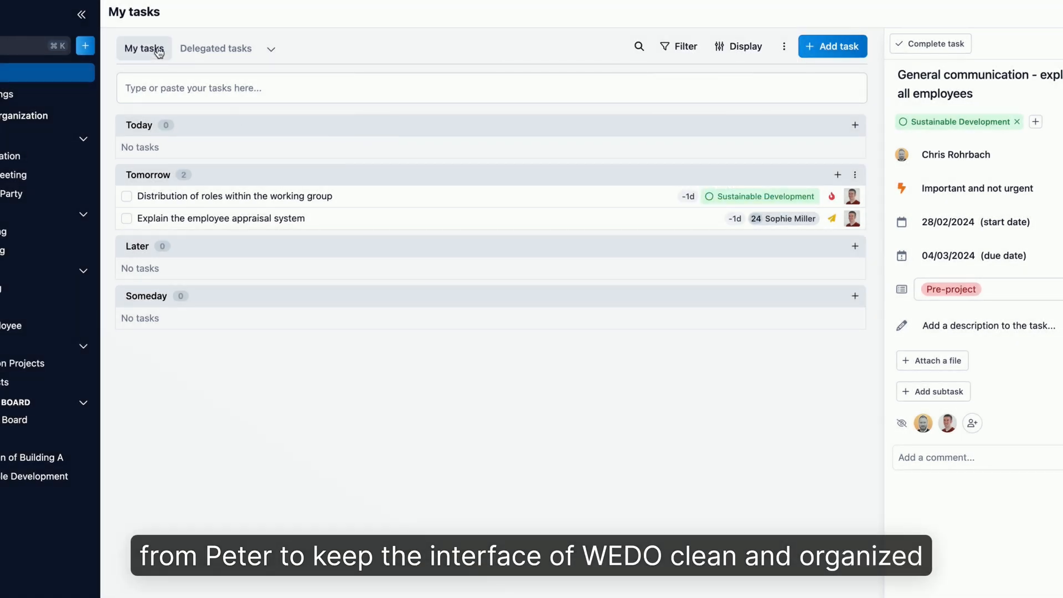
pyautogui.click(159, 53)
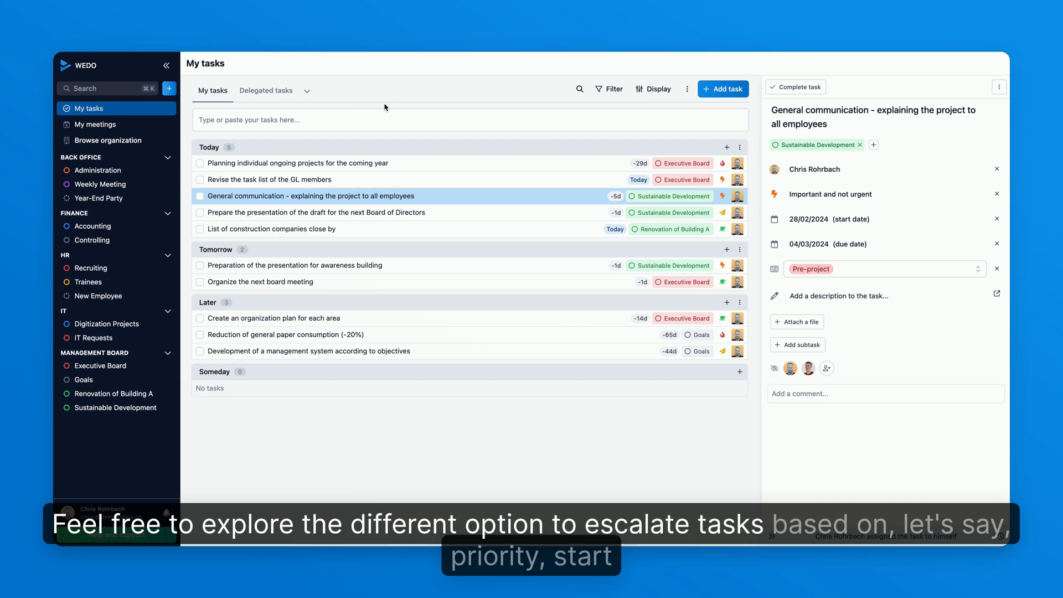
pyautogui.click(307, 91)
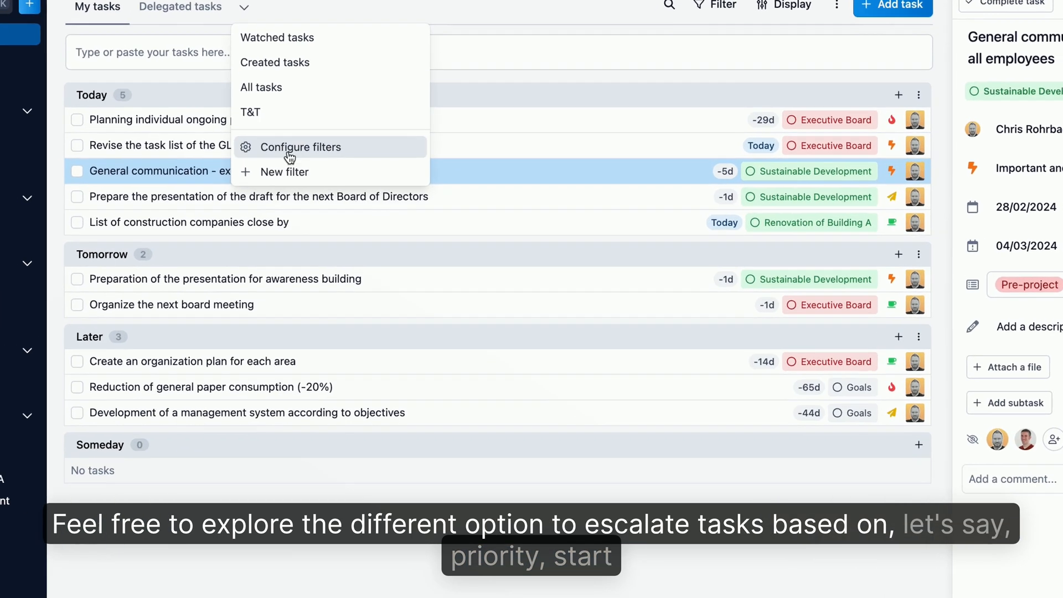
pyautogui.click(335, 194)
pyautogui.click(291, 142)
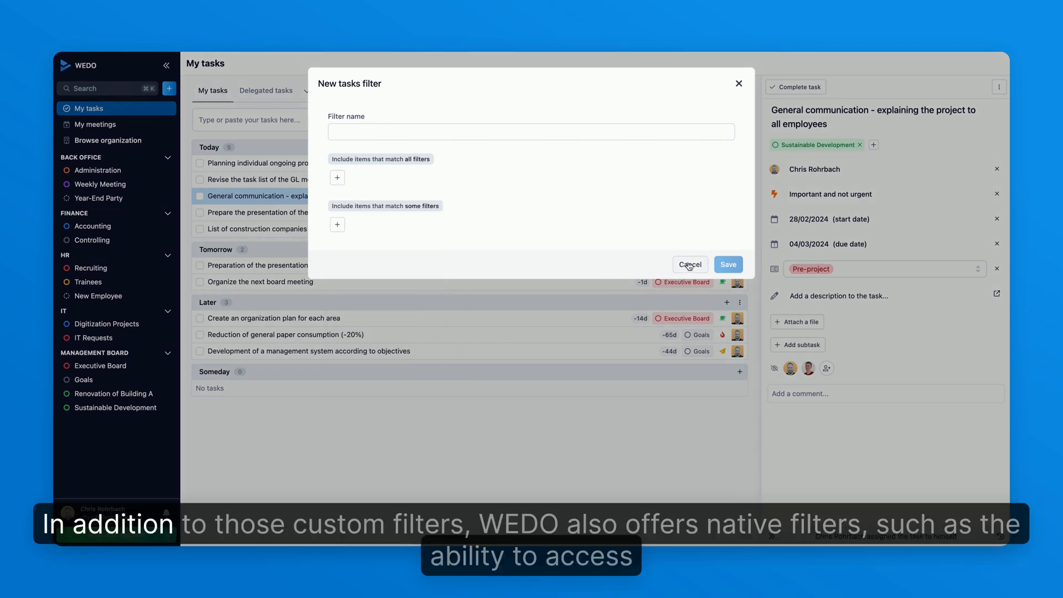
pyautogui.click(690, 264)
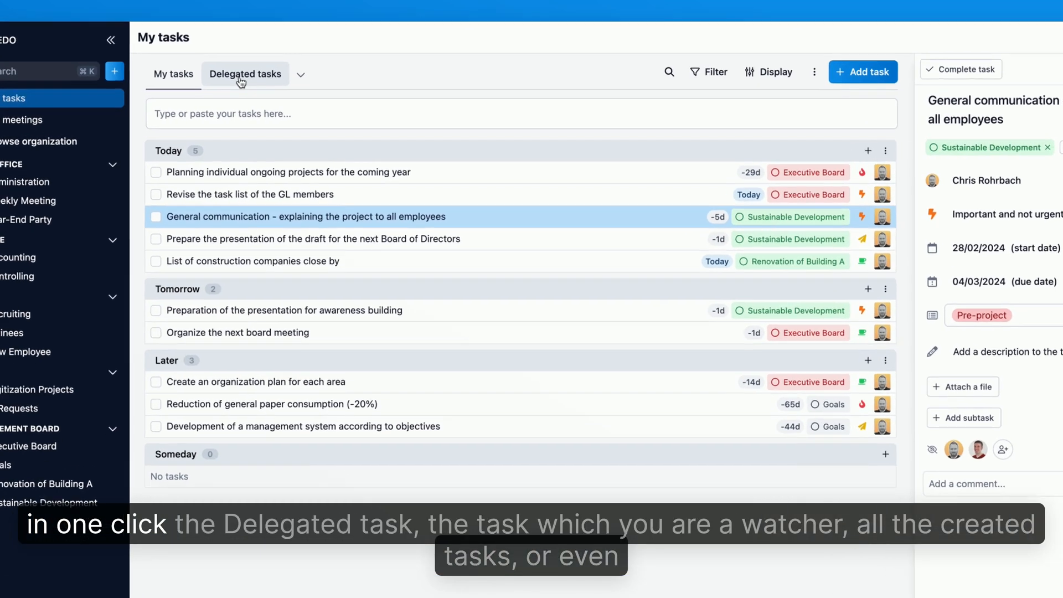
# View the native task filters one after another: Delegated tasks, Watched tasks, Created tasks and All tasks.
pyautogui.click(241, 81)
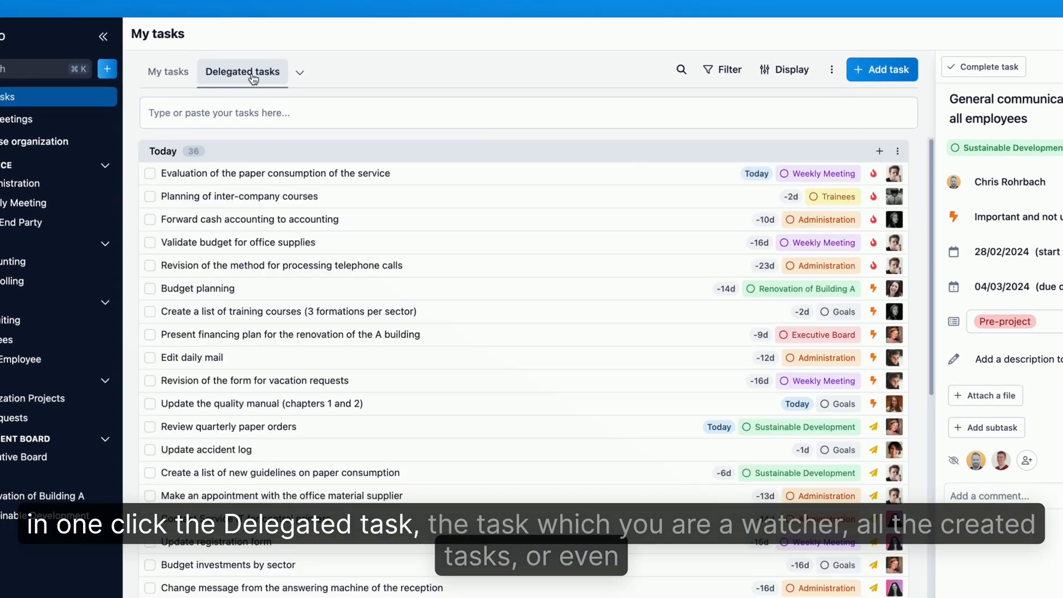
pyautogui.click(300, 74)
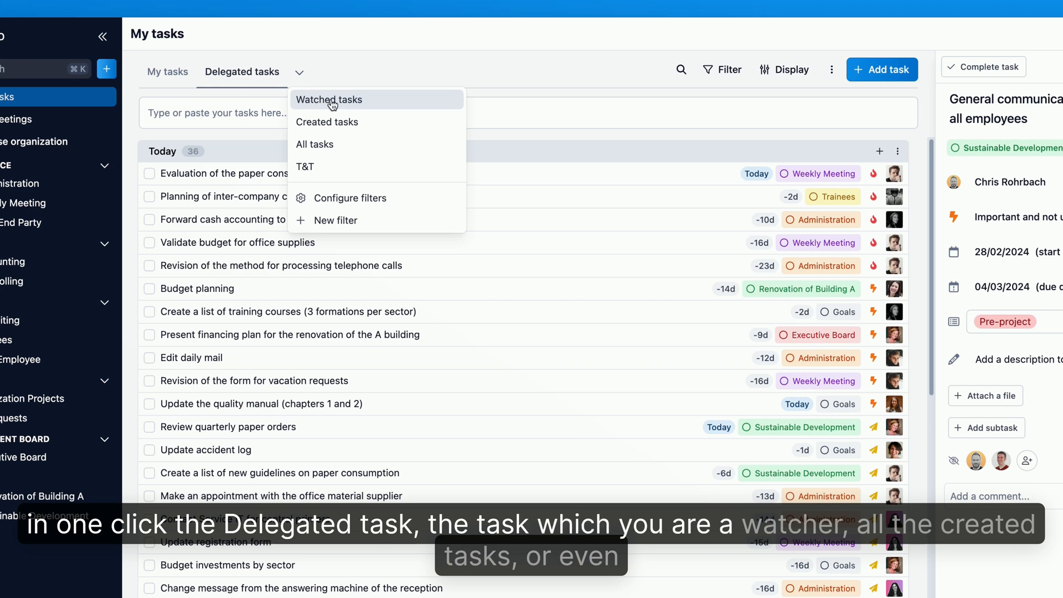
pyautogui.click(331, 101)
pyautogui.click(300, 74)
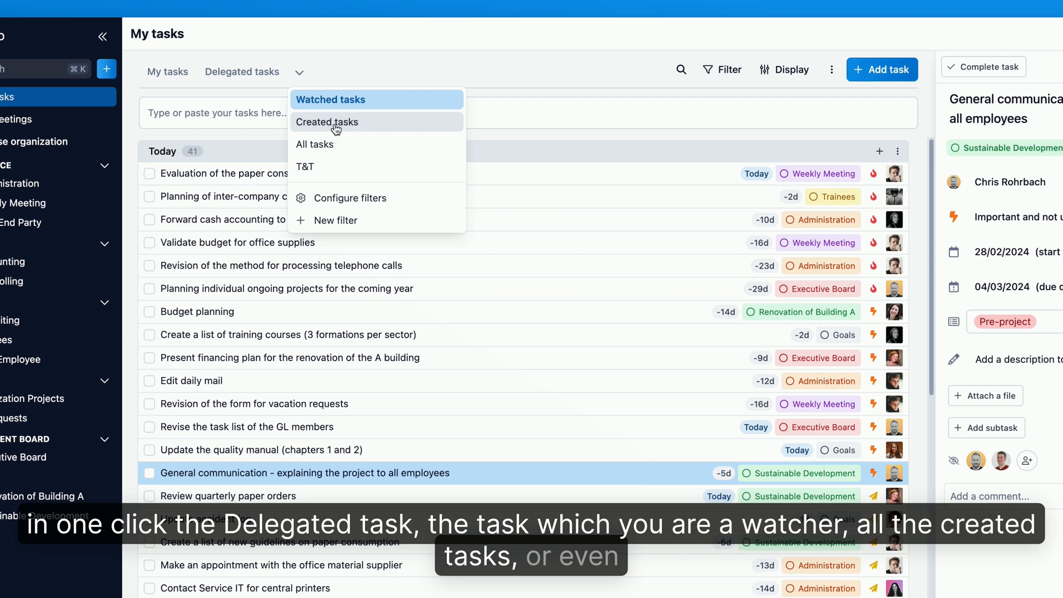
pyautogui.click(334, 123)
pyautogui.click(303, 79)
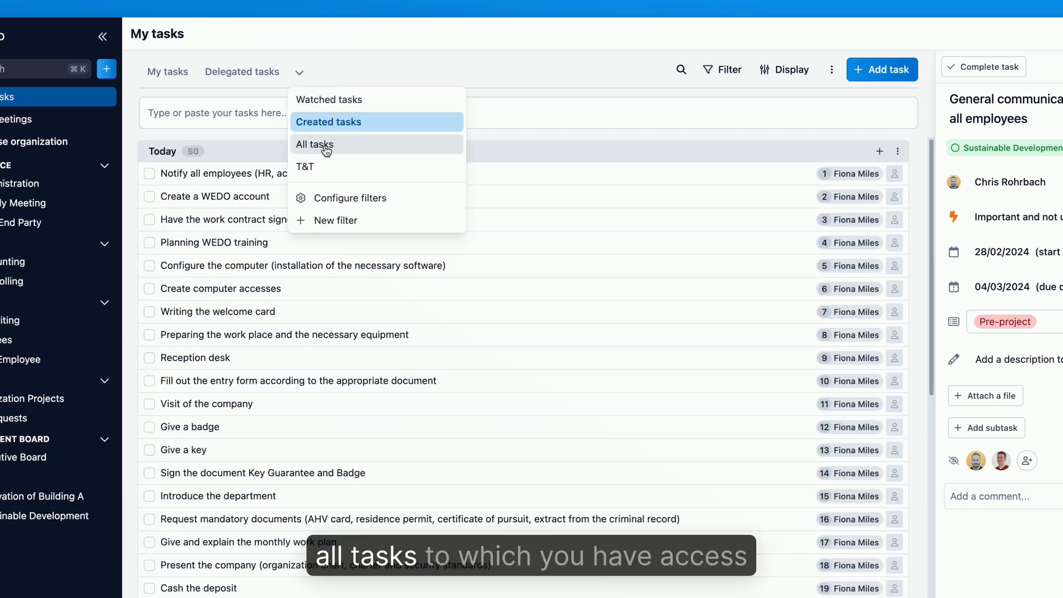
pyautogui.click(325, 146)
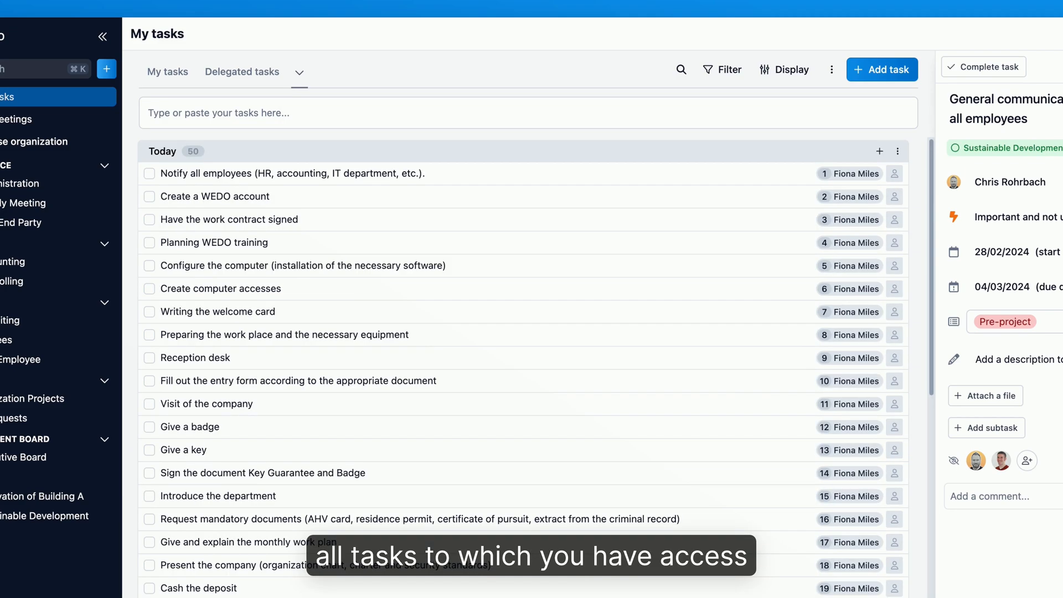